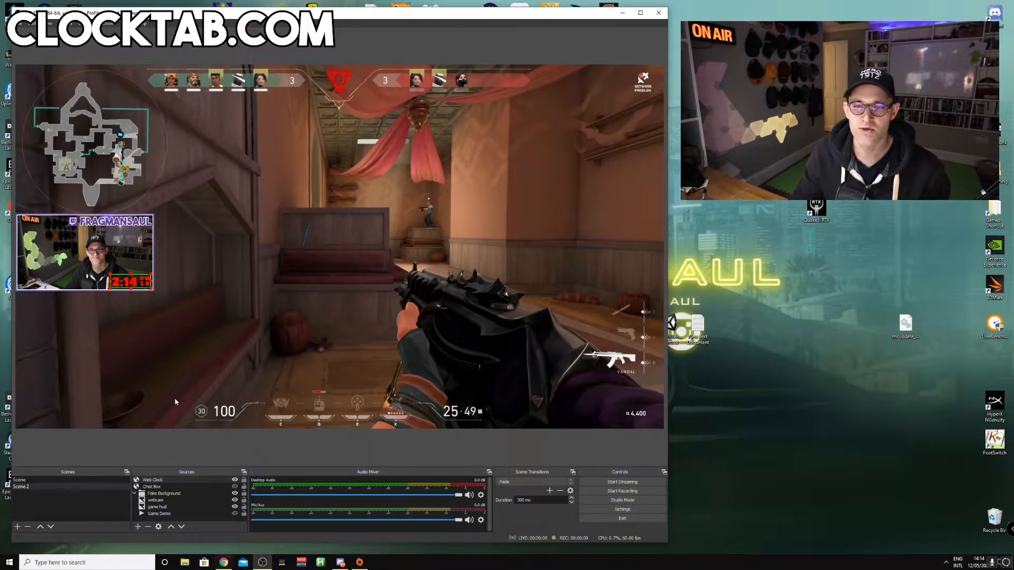
Switch to Google Chrome, search for clocktab.com and open the ClockTab site.
left_click(224, 563)
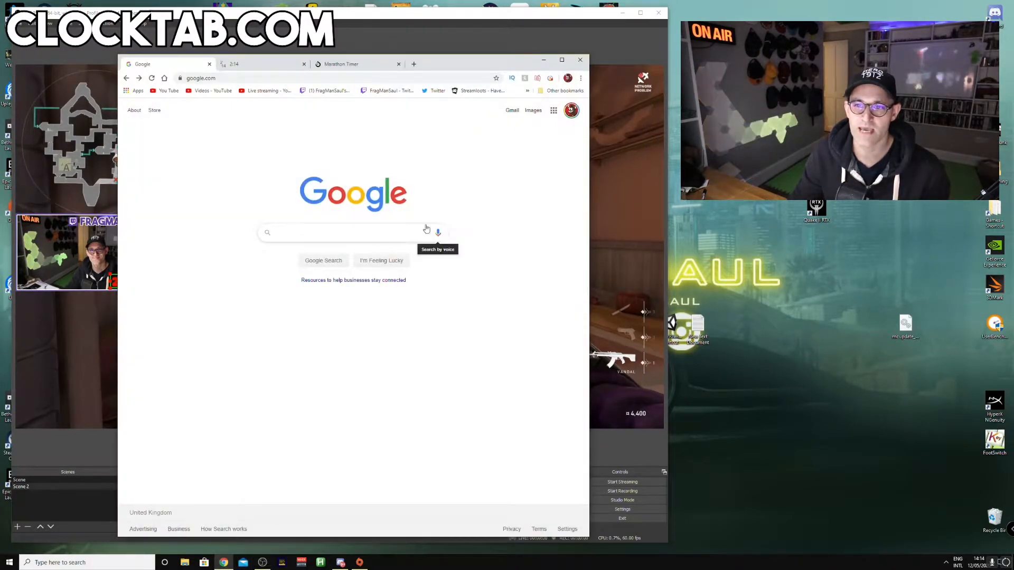
left_click(284, 230)
type("clockrab")
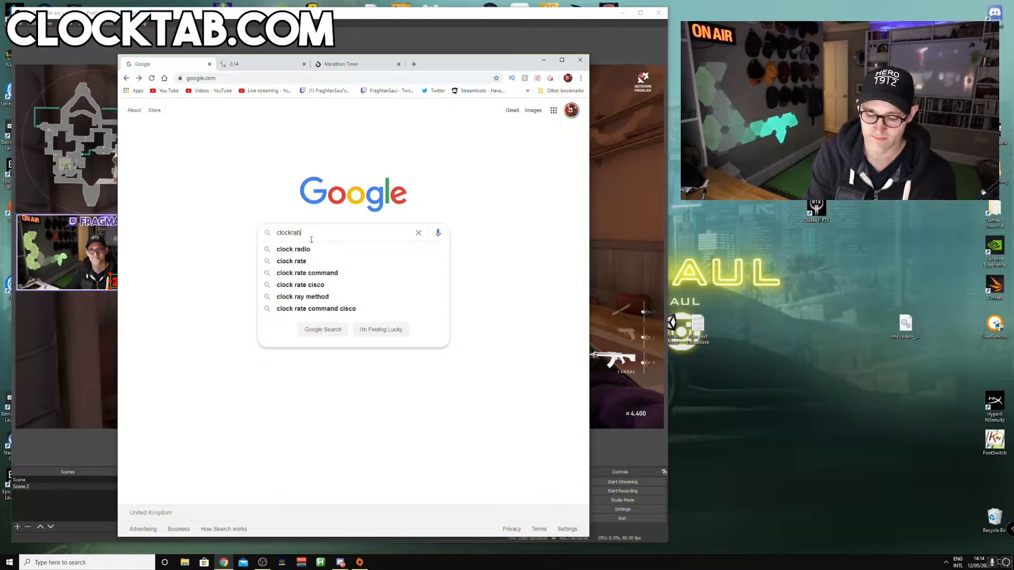
type(".com")
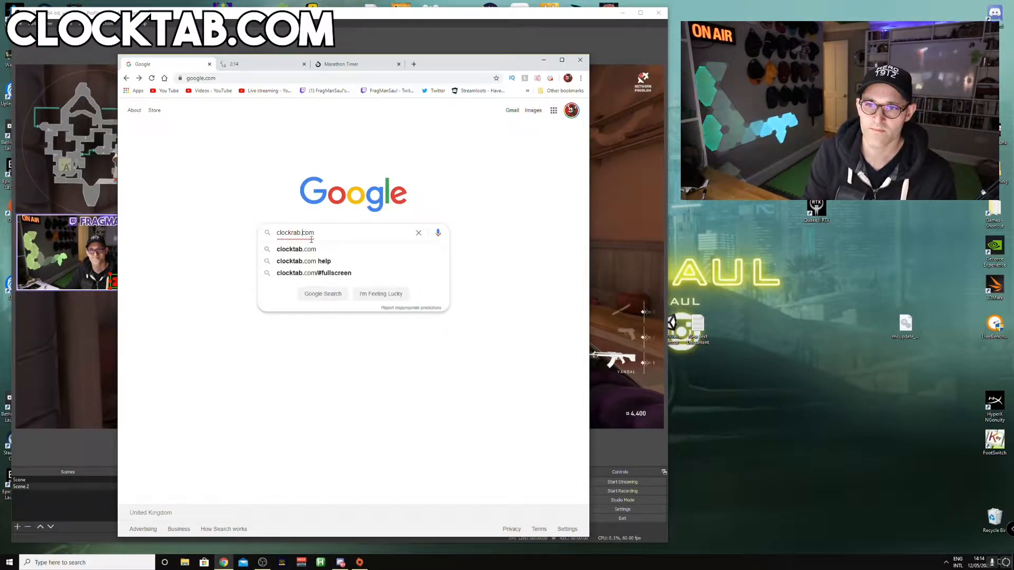
left_click(311, 249)
left_click(205, 181)
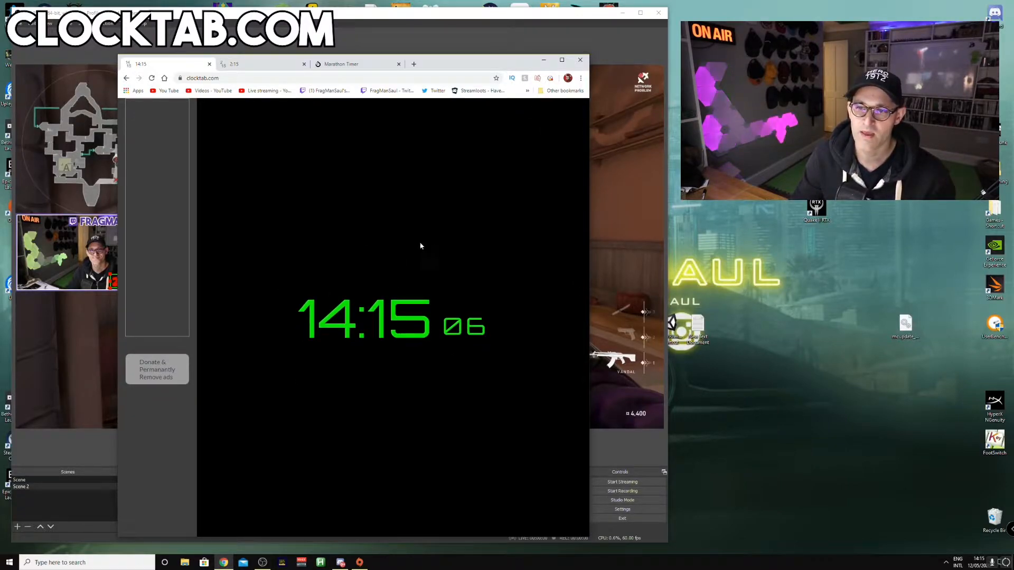
Preview the Gold and Grey clock themes, and set the theme to Digital.
scroll(435, 238, "down", 3)
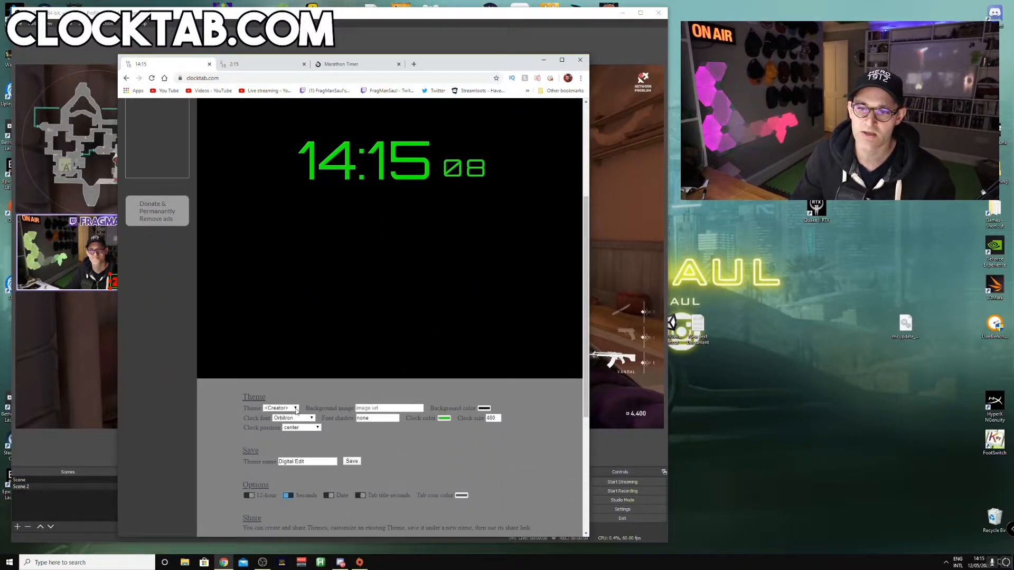
left_click(295, 409)
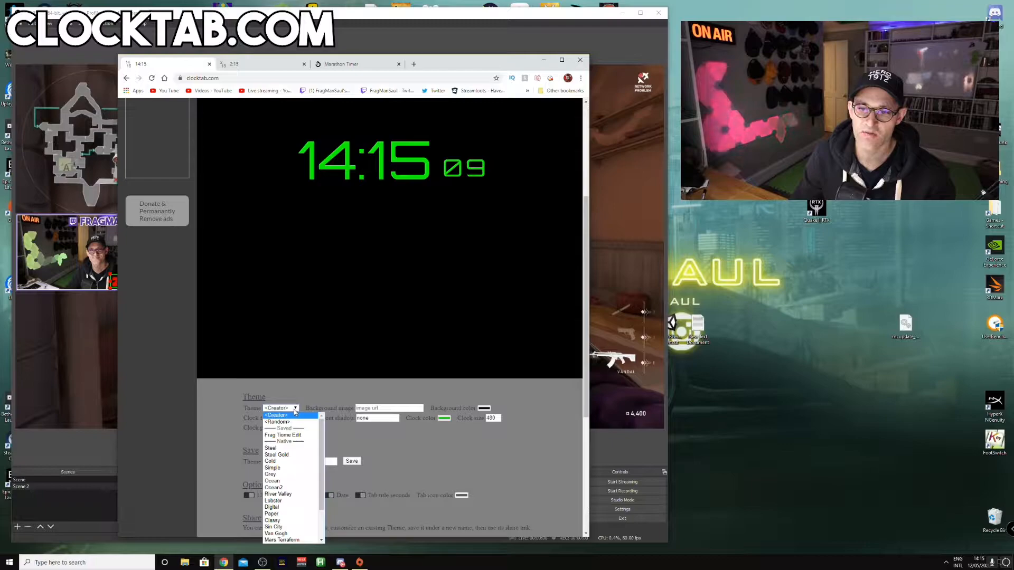
left_click(271, 461)
left_click(284, 410)
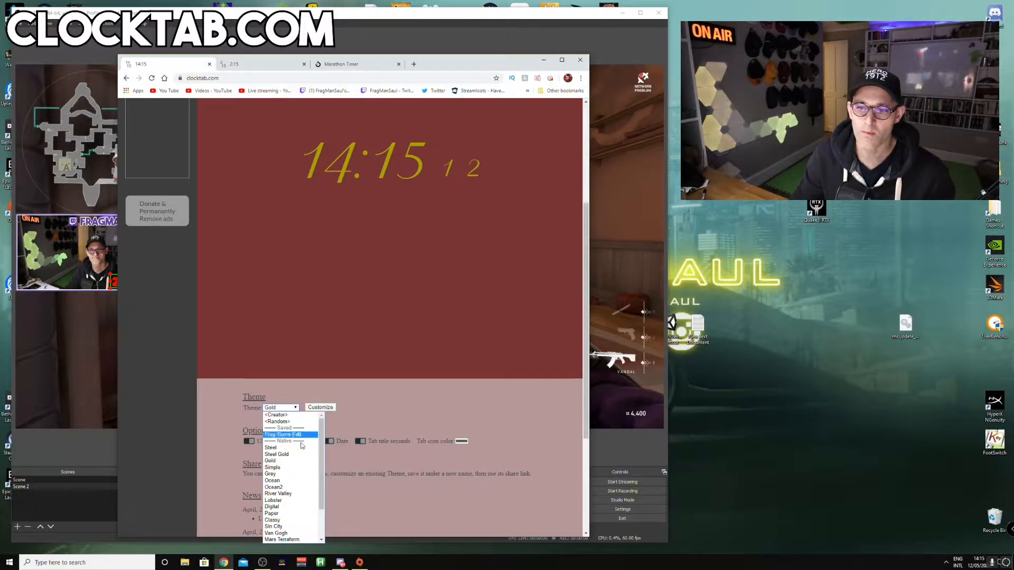
left_click(285, 474)
left_click(278, 409)
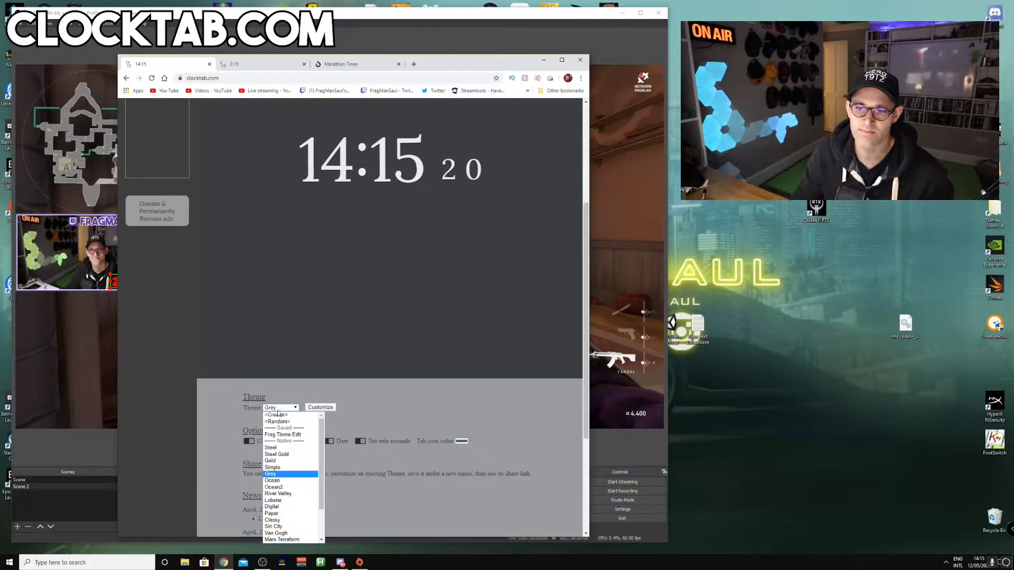
left_click(294, 507)
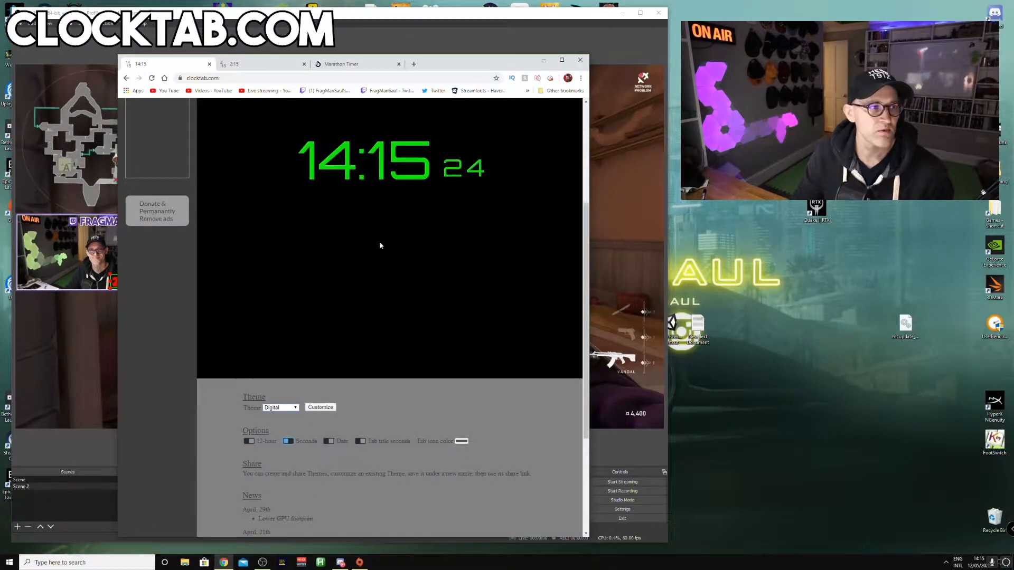
Start customizing the Digital theme and set its clock font to Lobster.
left_click(320, 407)
scroll(319, 401, "down", 1)
left_click(311, 379)
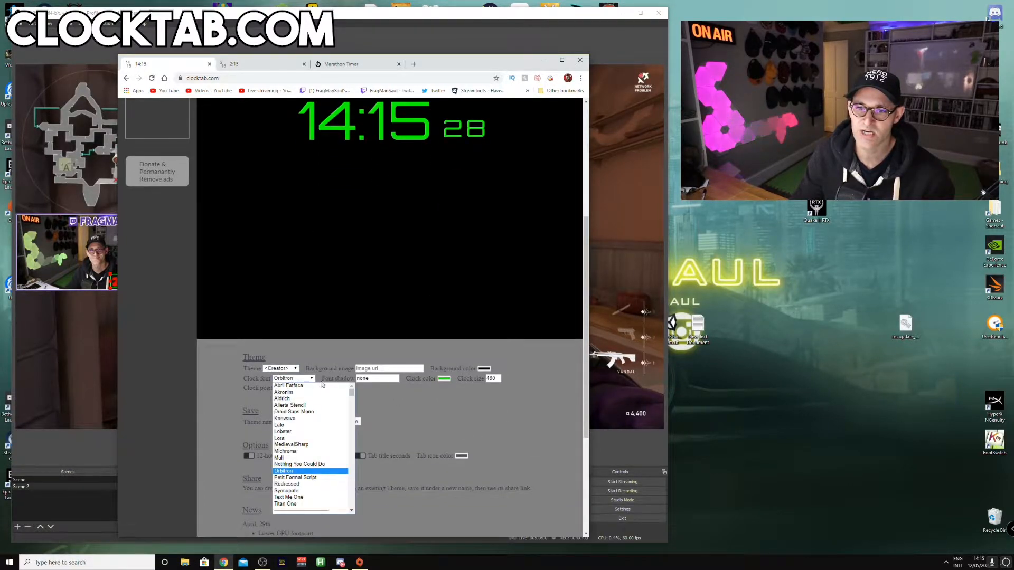
left_click(302, 432)
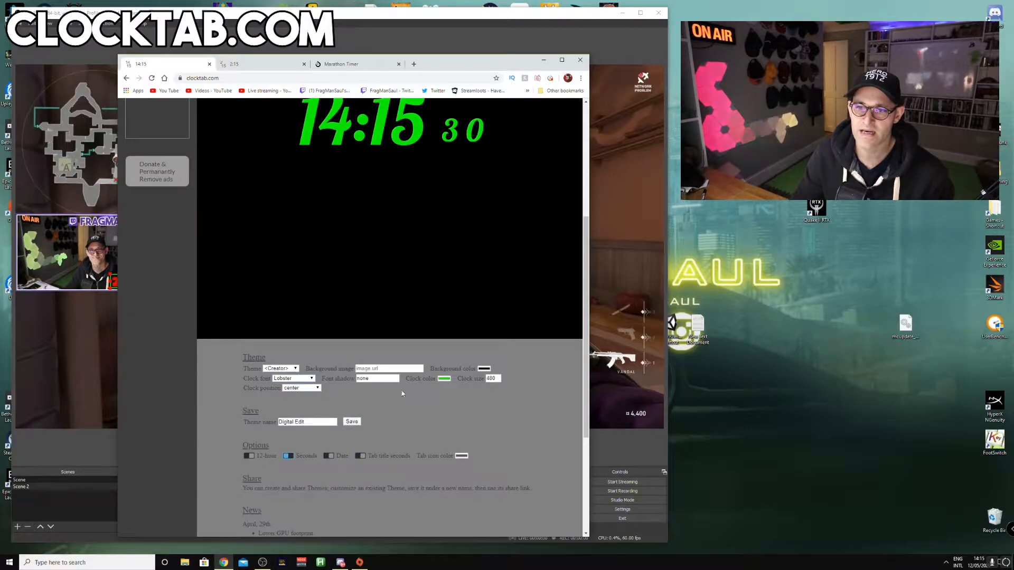
Change the clock color to orange from the basic colors.
left_click(443, 379)
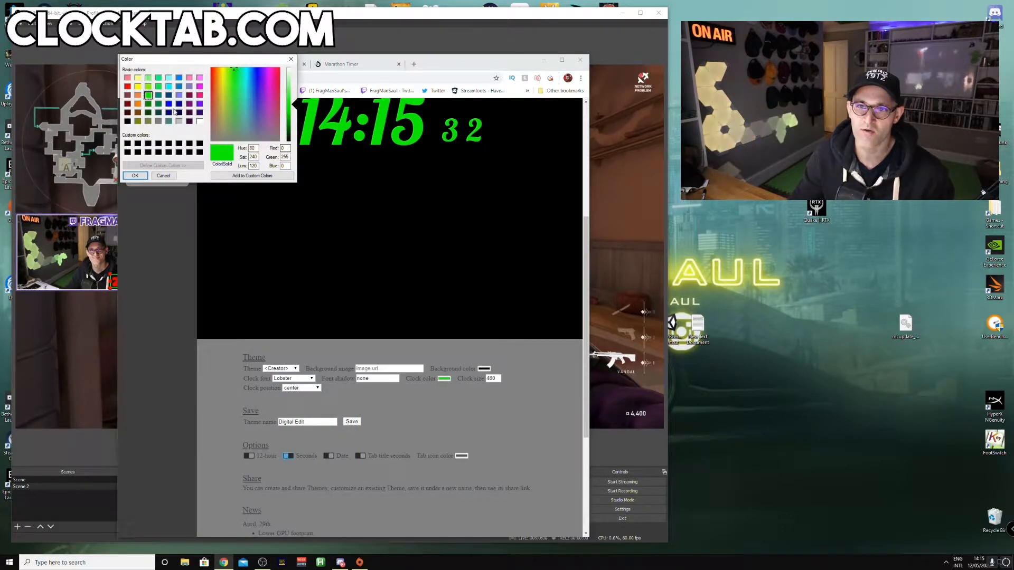
left_click(138, 104)
left_click(135, 175)
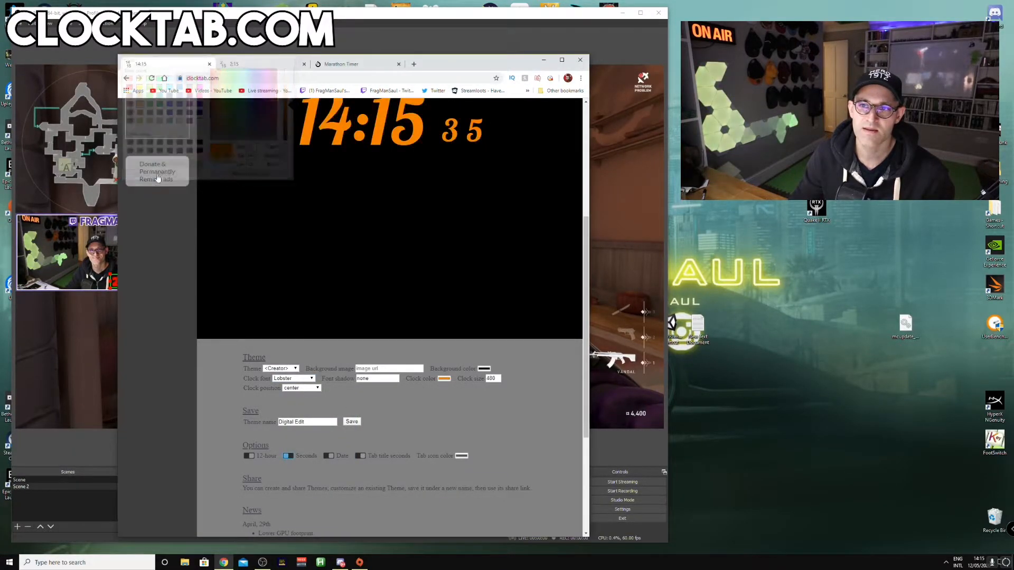
scroll(450, 292, "up", 2)
scroll(475, 316, "down", 1)
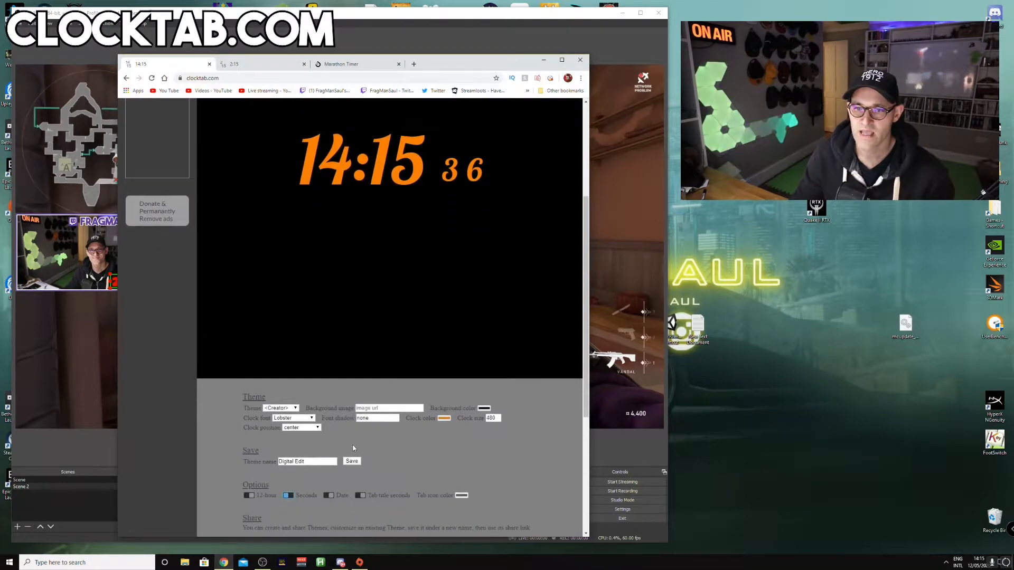
Try the 12-hour format with and without the am-pm indicator, and return the clock to 24-hour format.
left_click(248, 496)
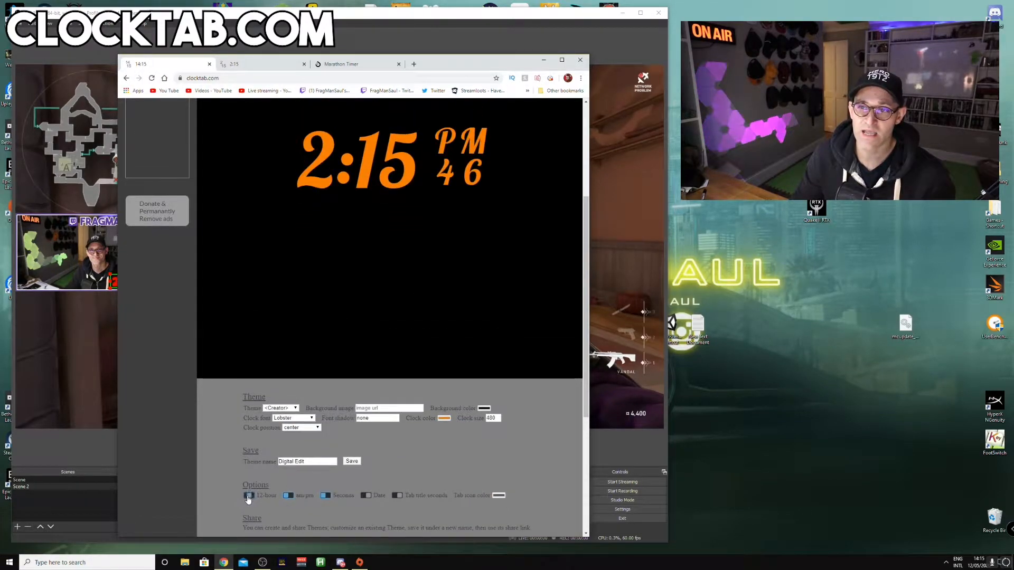
left_click(247, 496)
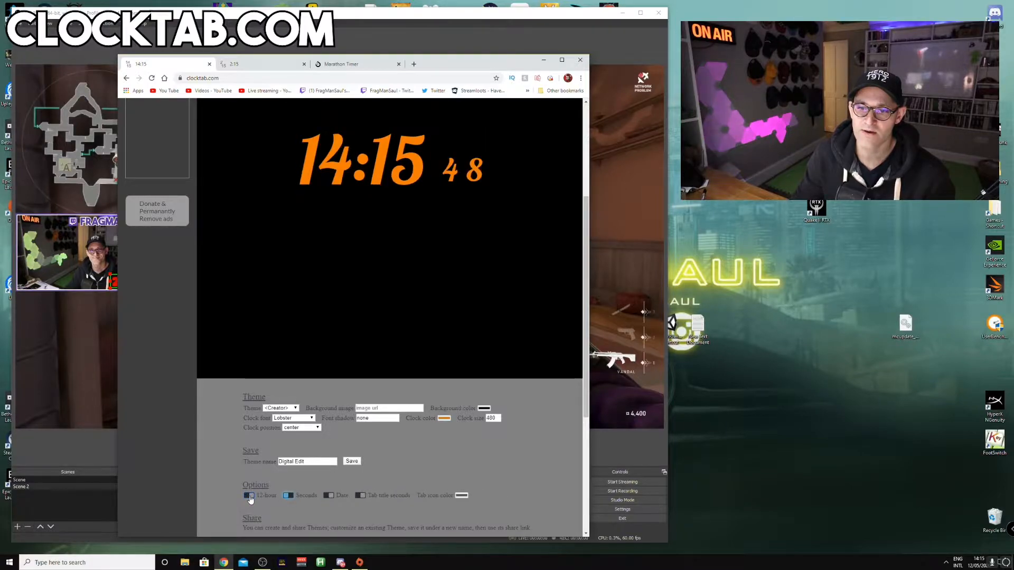
left_click(249, 496)
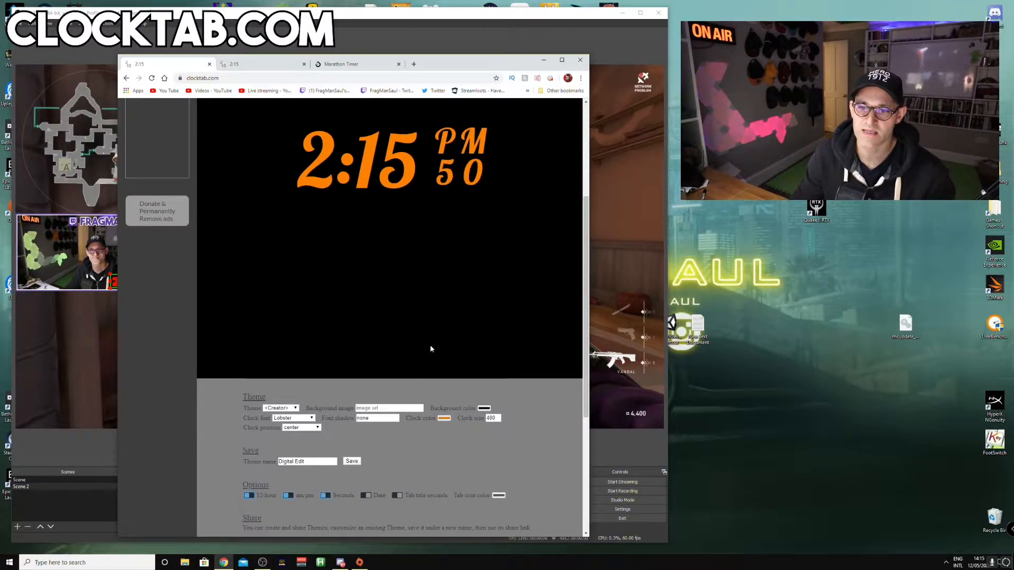
left_click(289, 497)
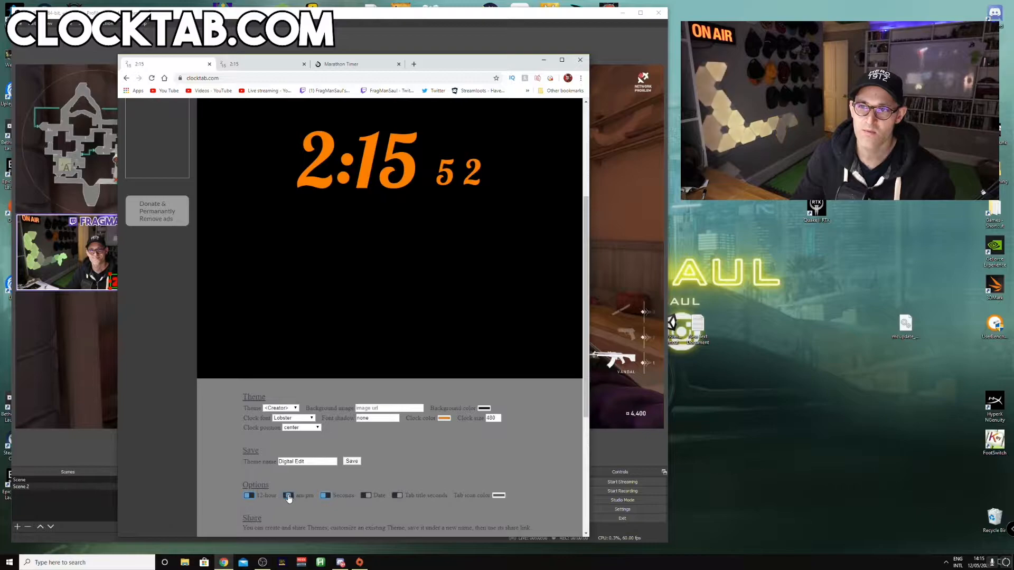
left_click(249, 496)
Try the Date and Tab title seconds options on the clock, and switch both back off.
left_click(328, 497)
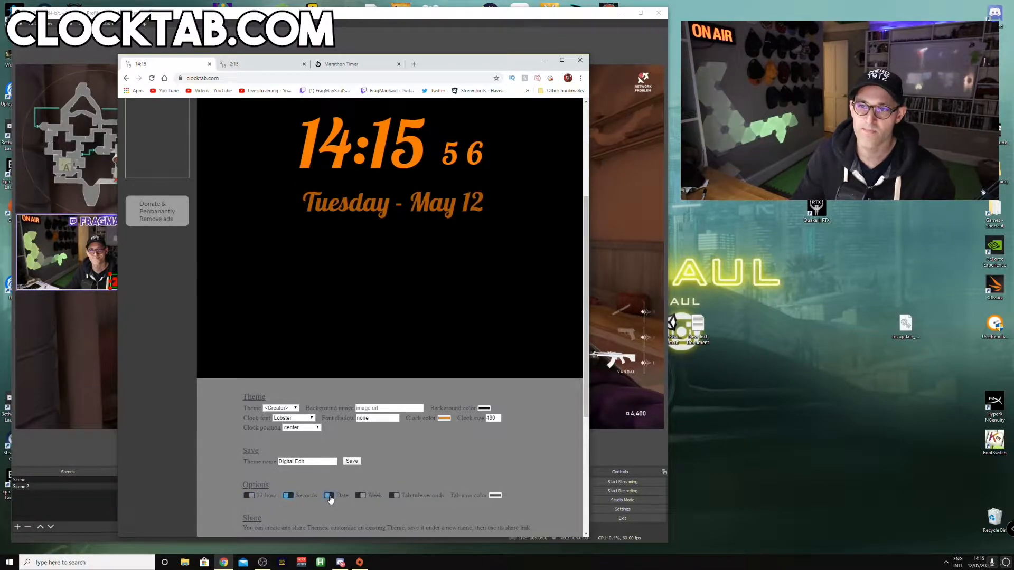
left_click(329, 497)
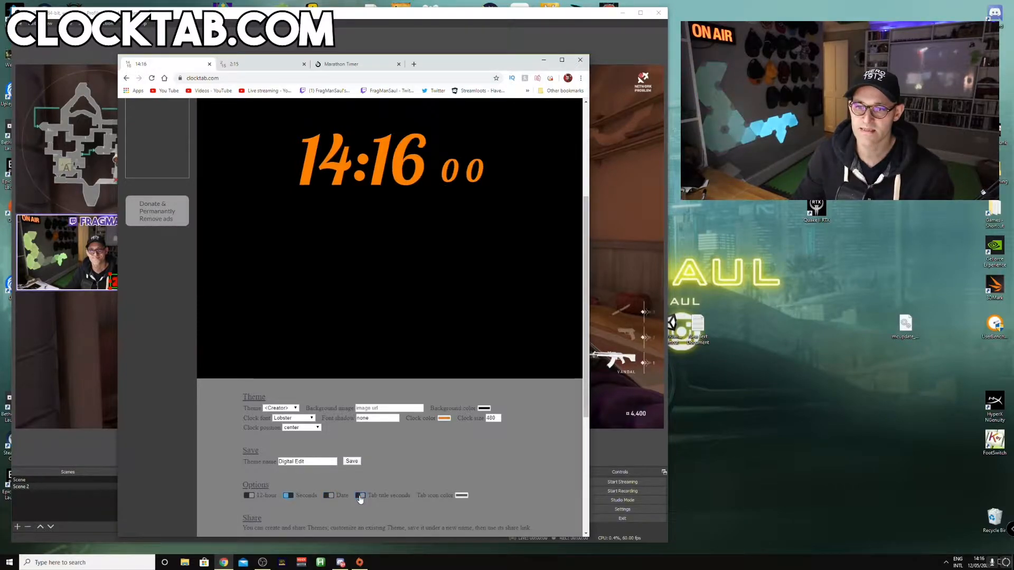
left_click(360, 497)
left_click(328, 496)
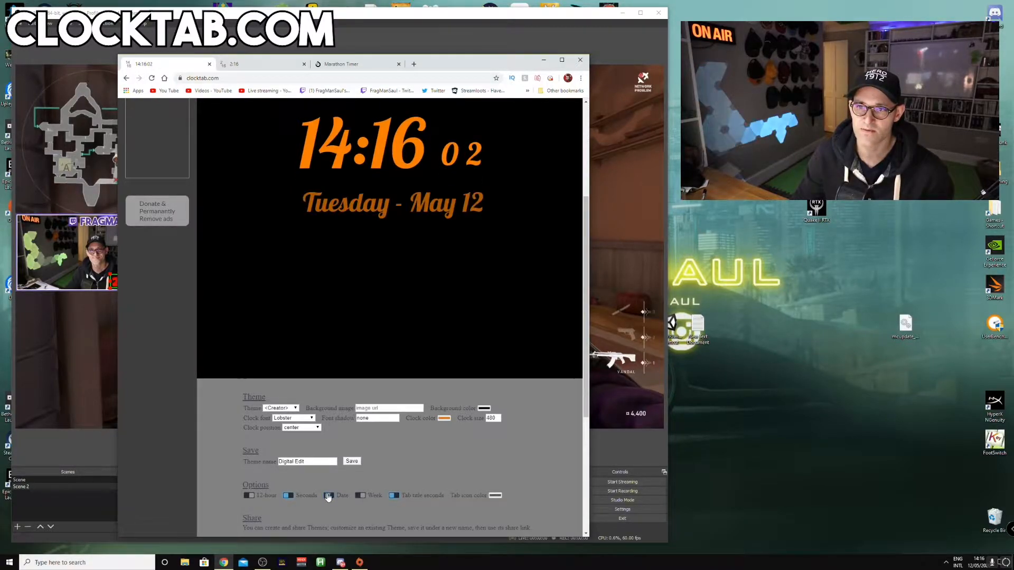
left_click(328, 496)
left_click(361, 496)
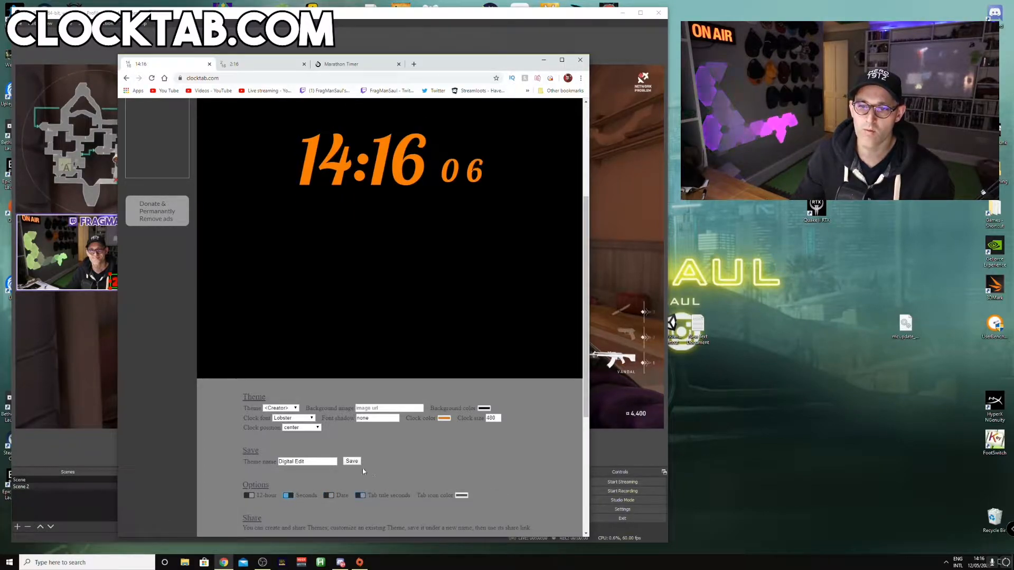
Save the customized theme under the name "Frag Test" and copy its share link address.
type("Frag Test")
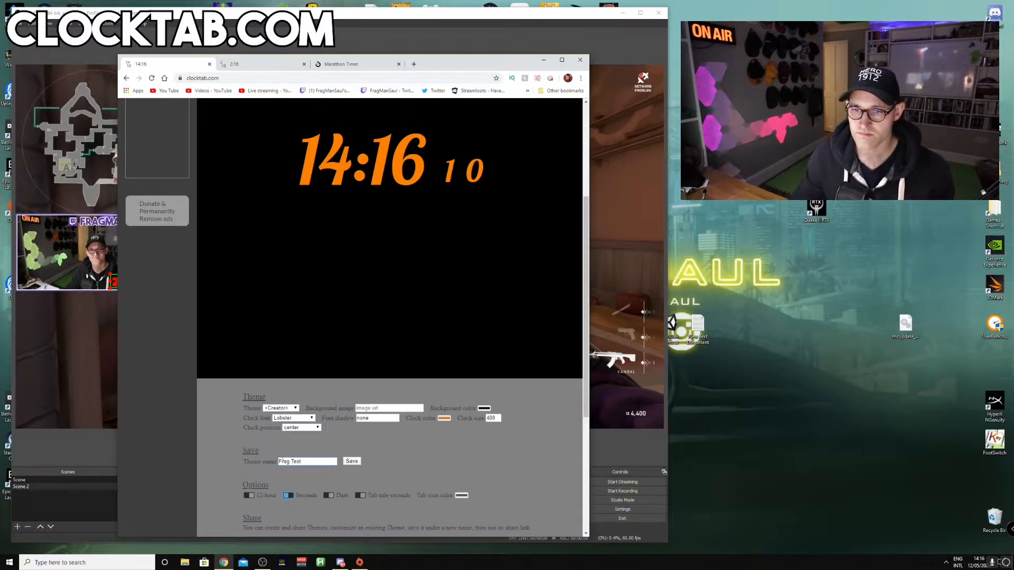
left_click(352, 461)
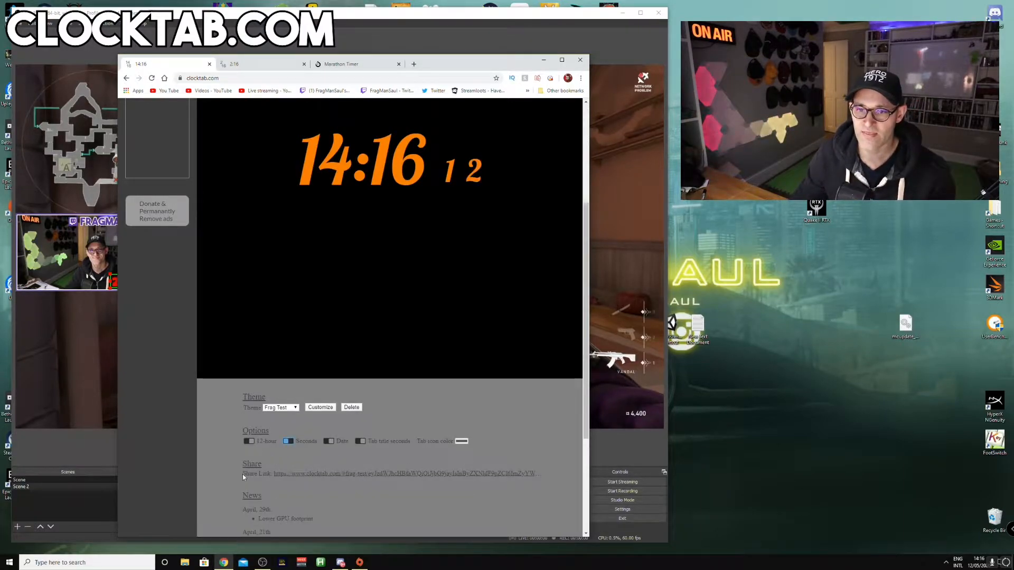
right_click(455, 477)
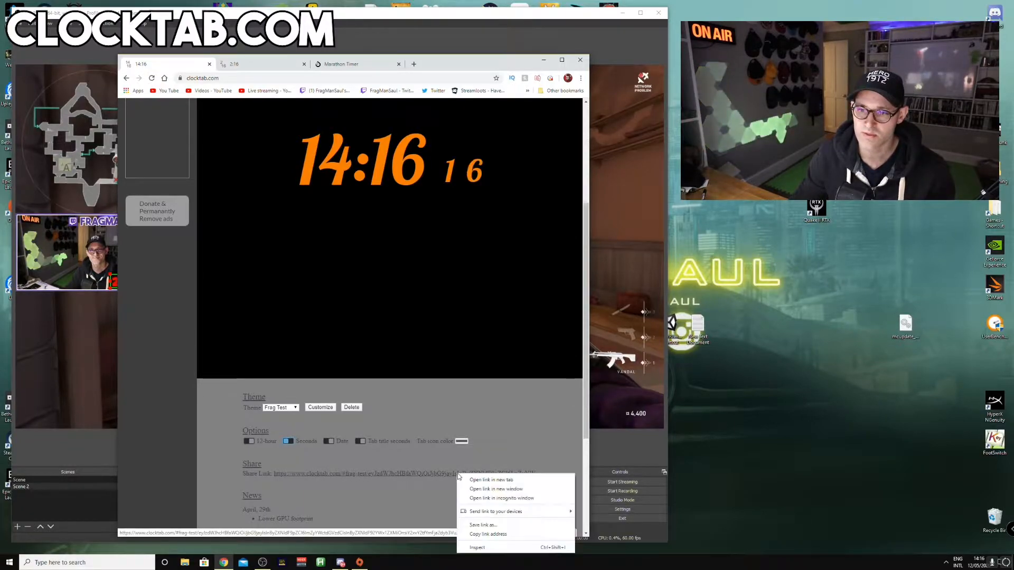
left_click(496, 534)
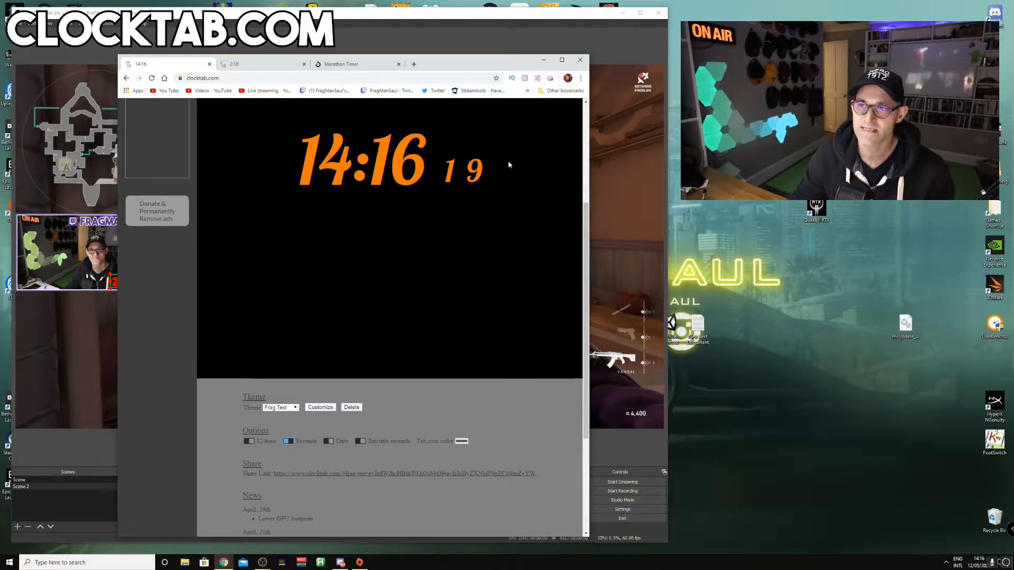
Switch to OBS and create a new Browser source named "New Clock" in the current scene.
left_click(543, 62)
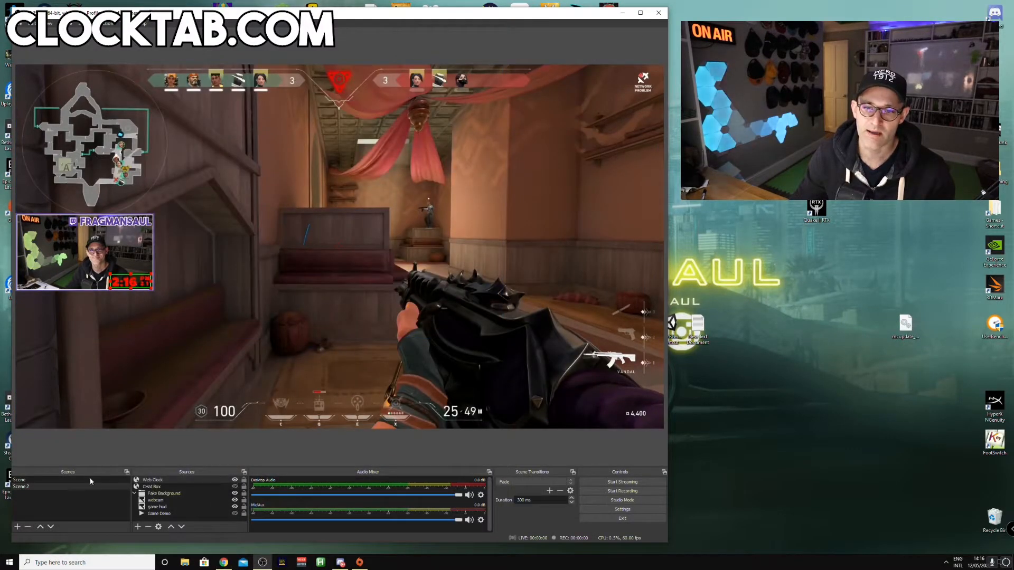
left_click(137, 527)
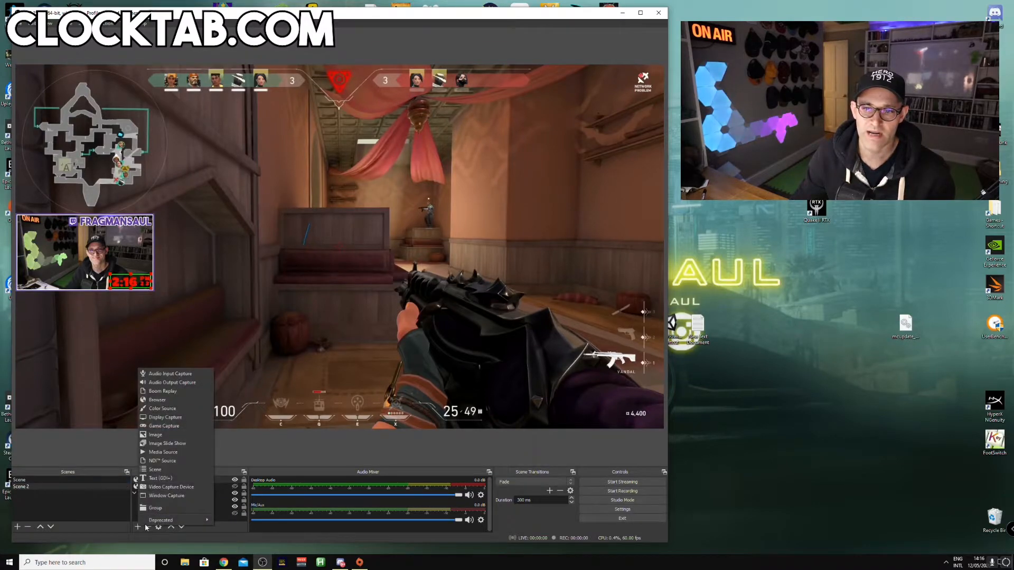
left_click(172, 400)
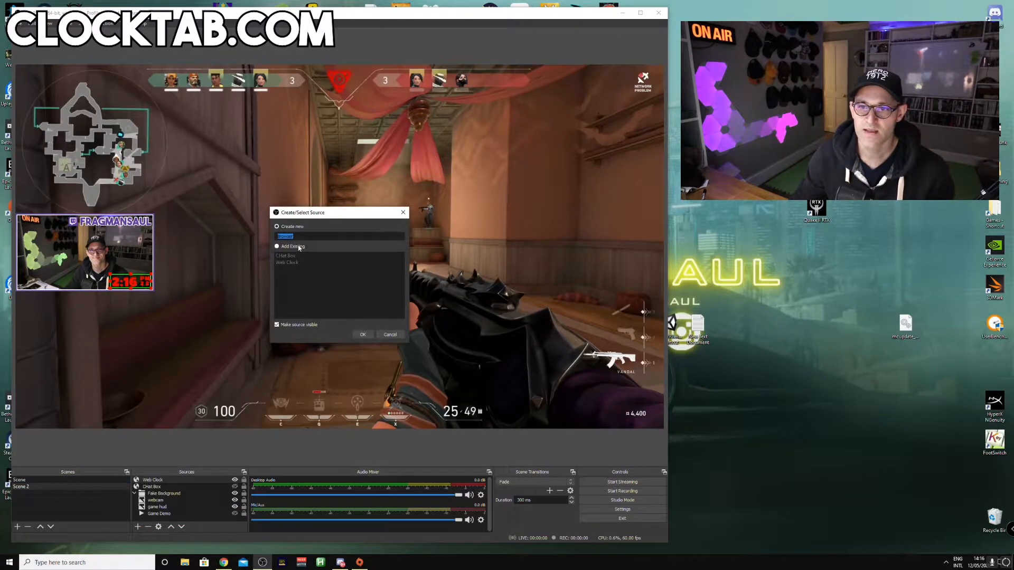
type("New Clock")
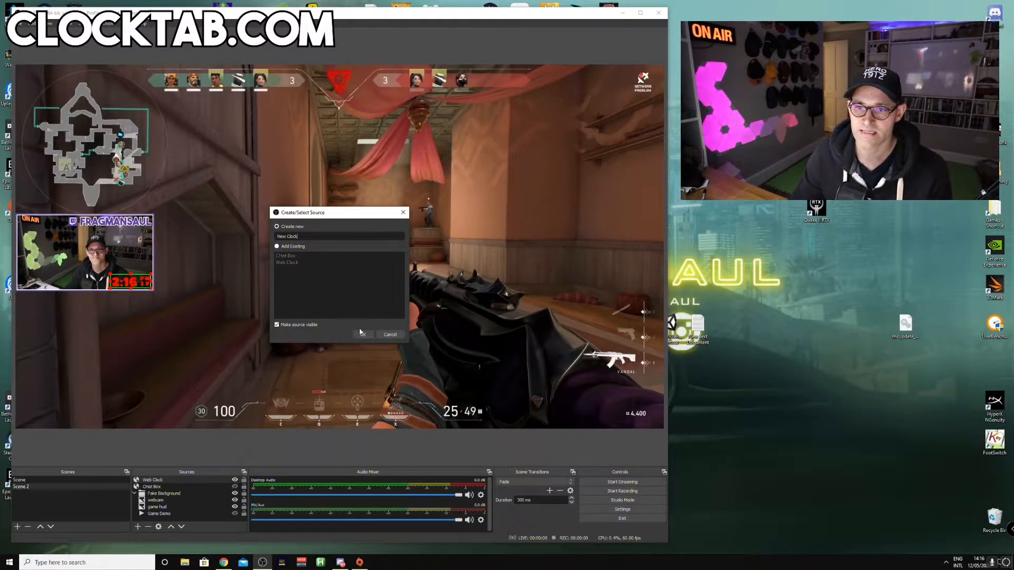
left_click(362, 335)
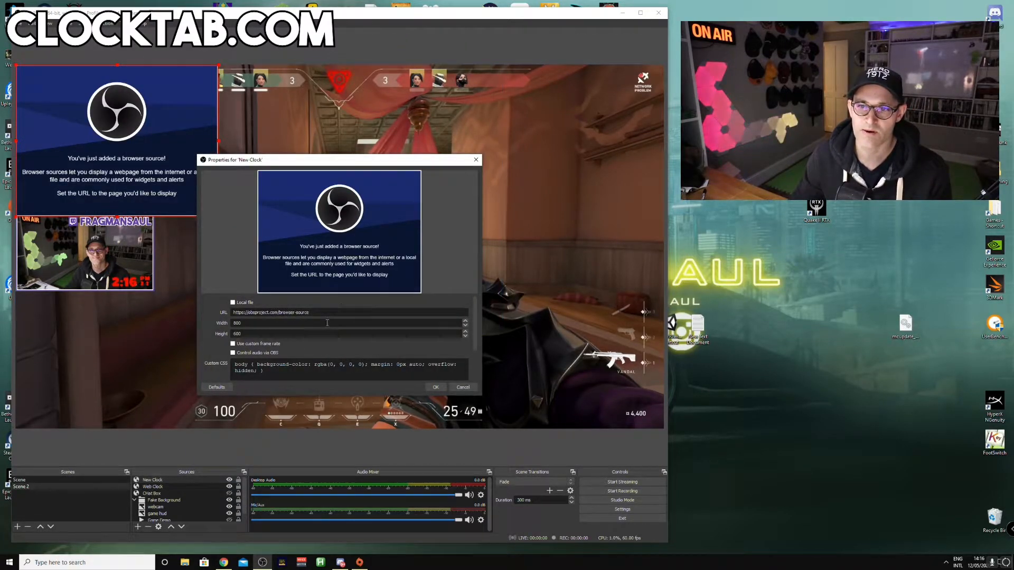
Replace the New Clock source's URL with the copied theme share link and accept the properties.
triple_click(267, 313)
key("ctrl+v")
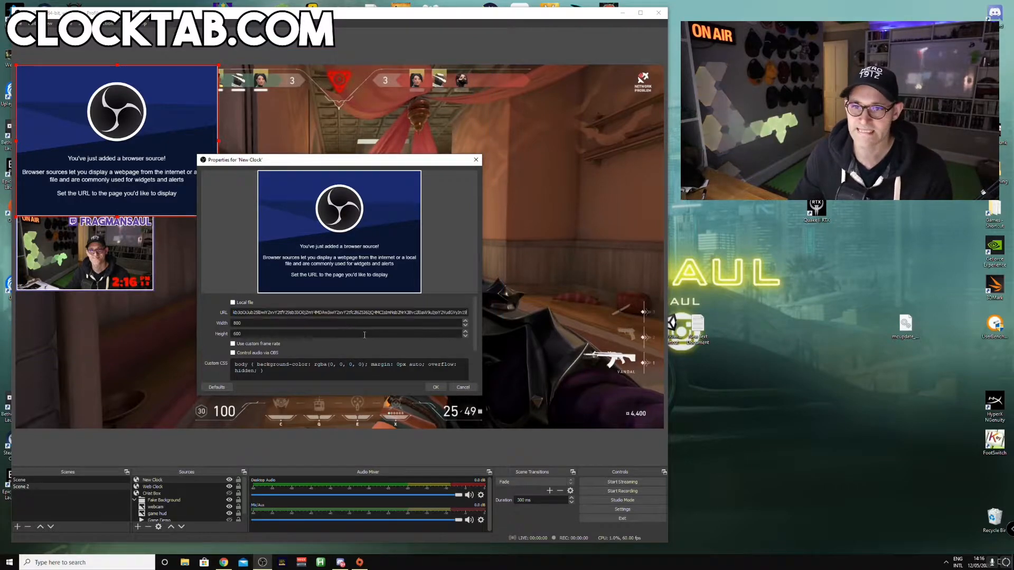
left_click(435, 387)
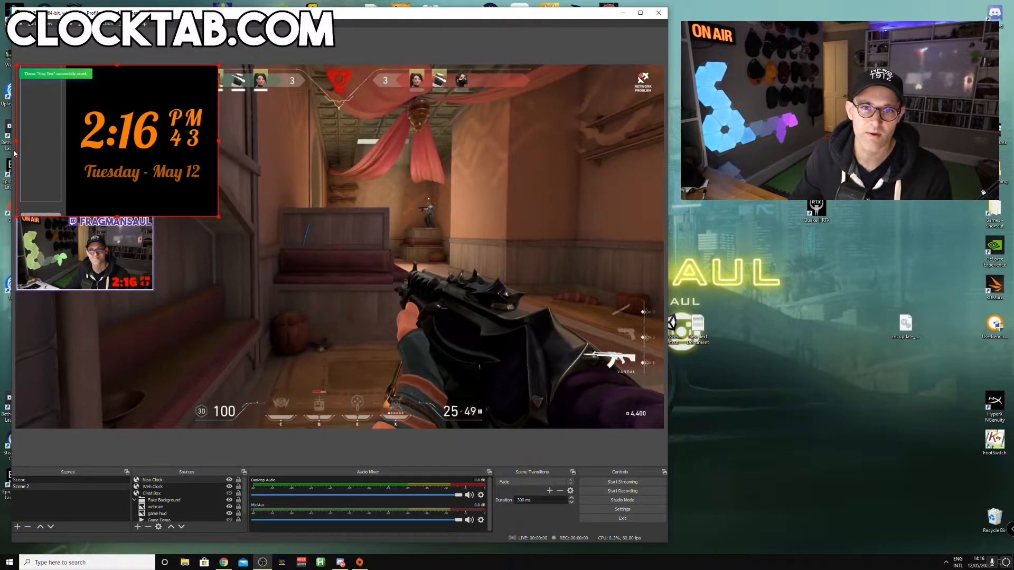
Crop the grey strip off the clock source's left side and trim the empty area below the date.
left_click_drag(16, 141, 70, 145)
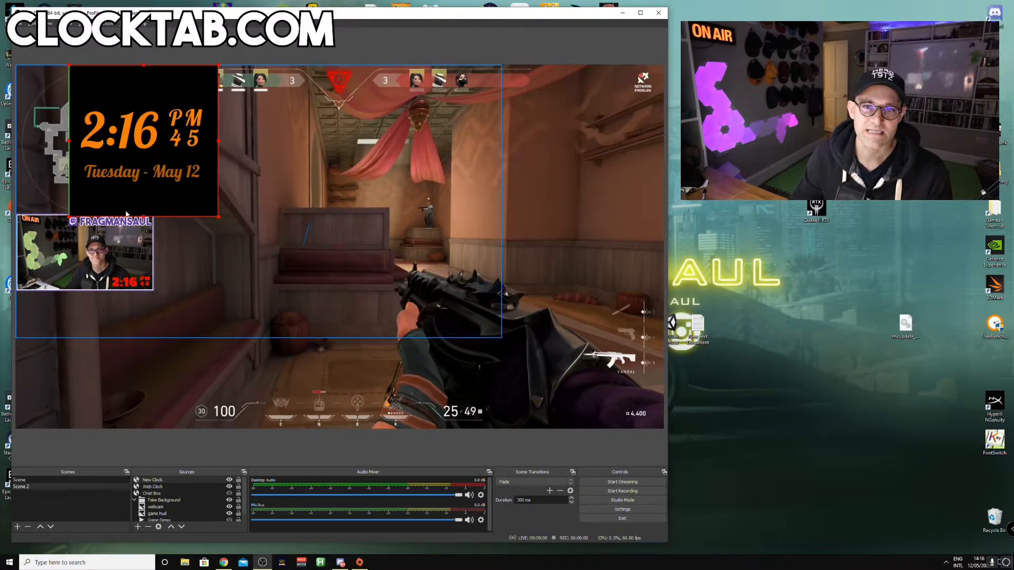
left_click_drag(143, 216, 161, 190)
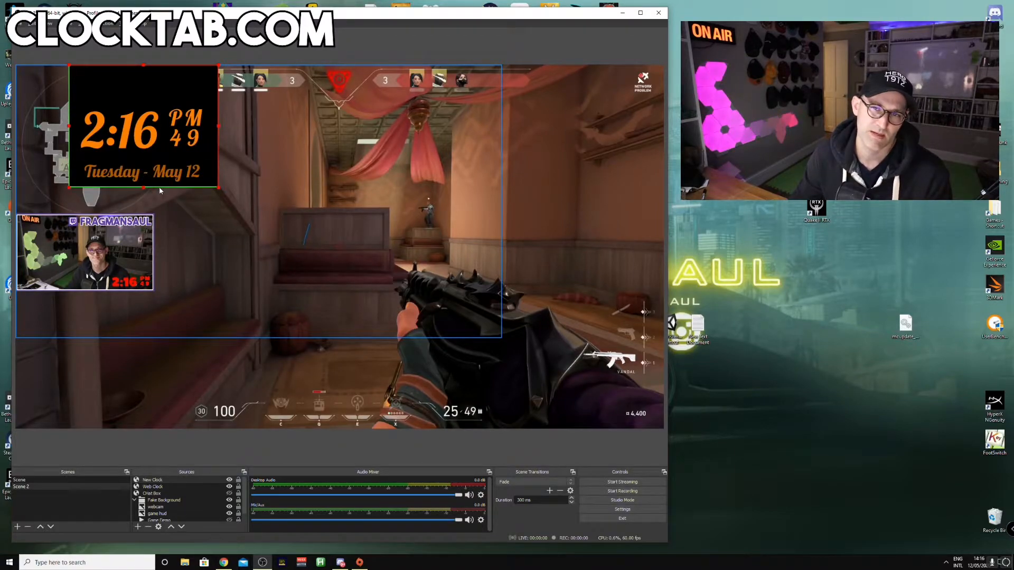
Crop the date line, the empty area above the time and the spare right edge off the New Clock source.
left_click_drag(145, 186, 259, 202)
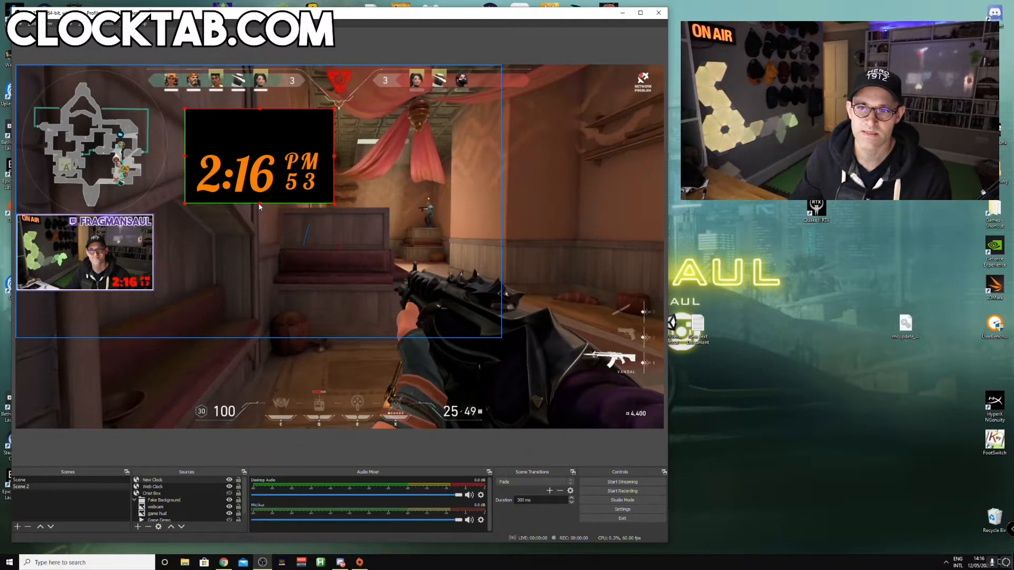
left_click_drag(258, 111, 260, 143)
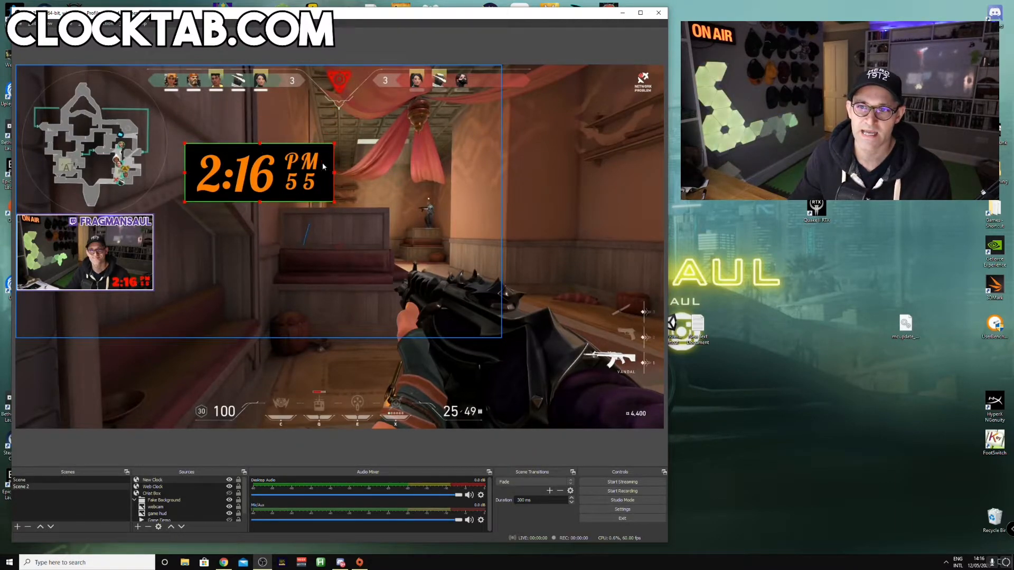
left_click_drag(336, 176, 328, 176)
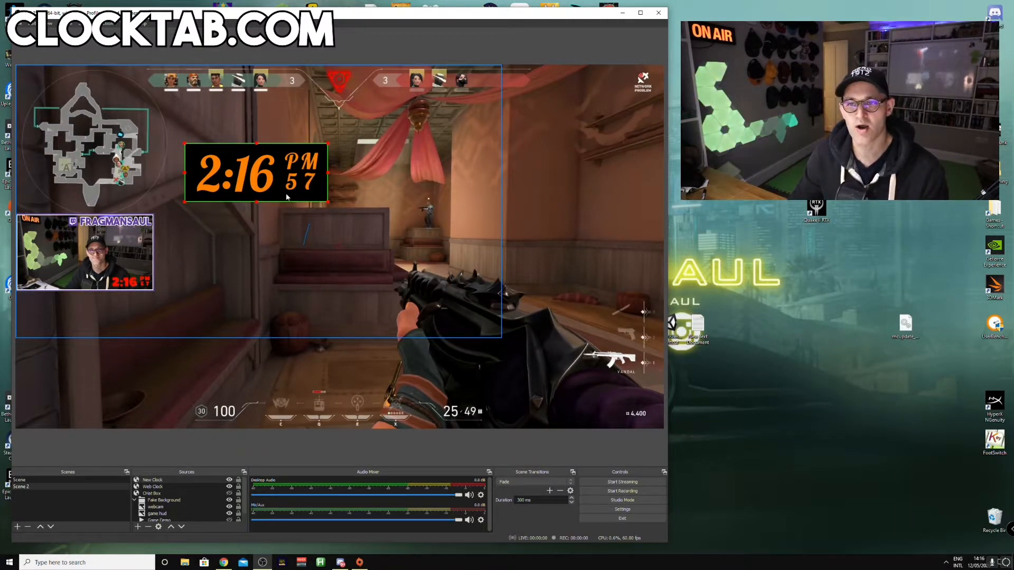
Open the filters for the New Clock source and add a Color Key effect filter with its default name.
left_click(176, 481)
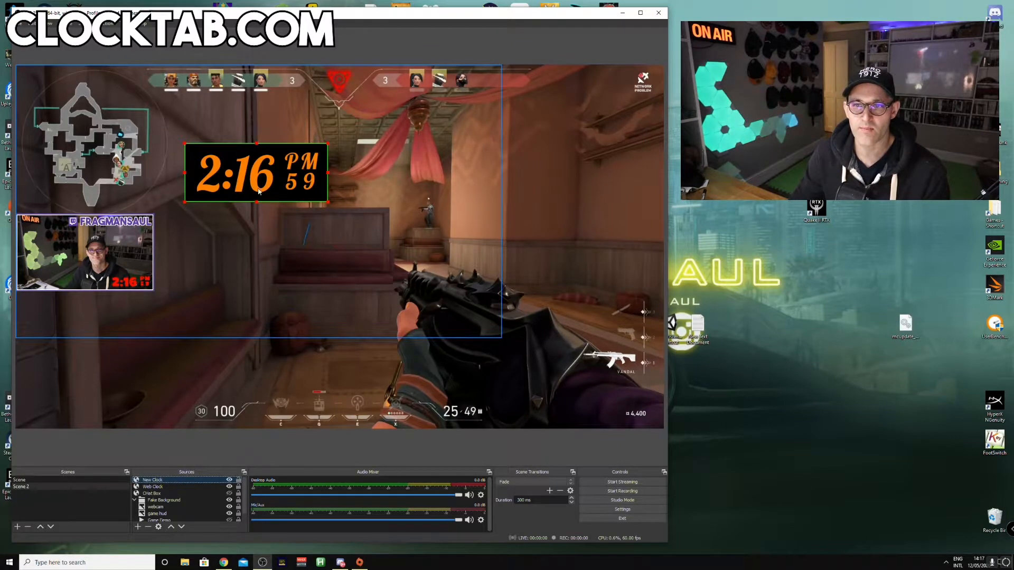
right_click(187, 476)
left_click(217, 465)
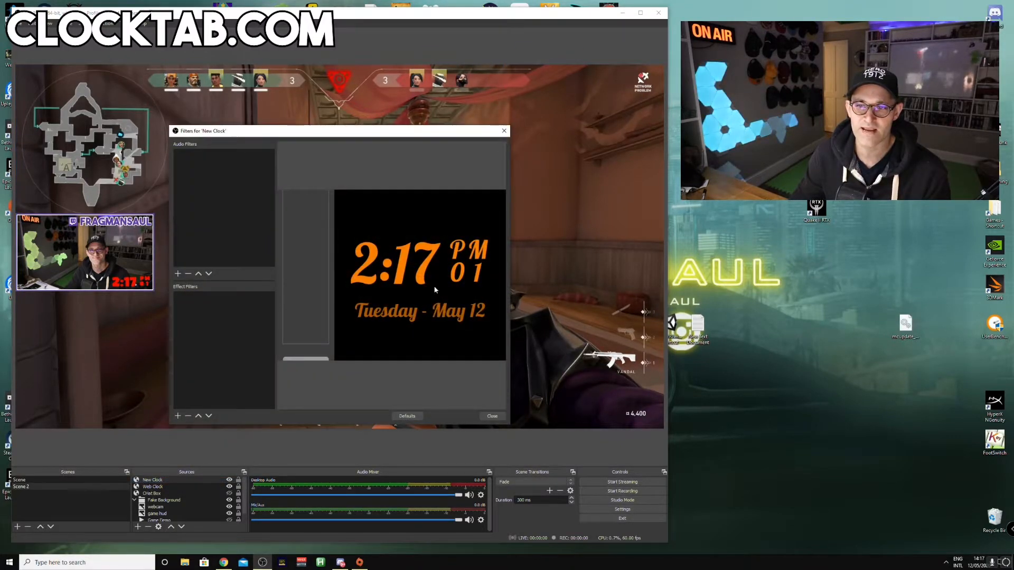
left_click(179, 416)
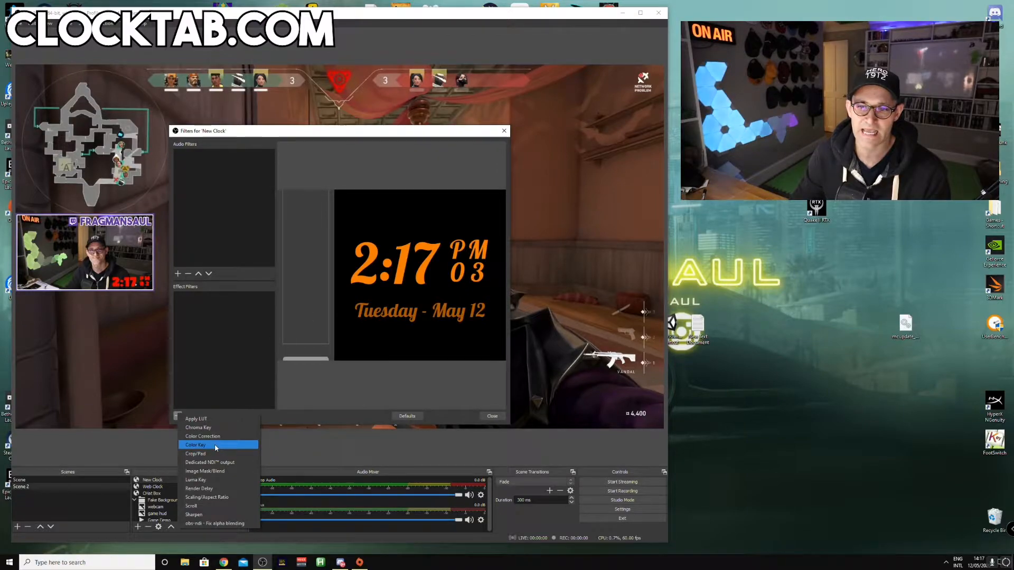
left_click(200, 444)
key("Return")
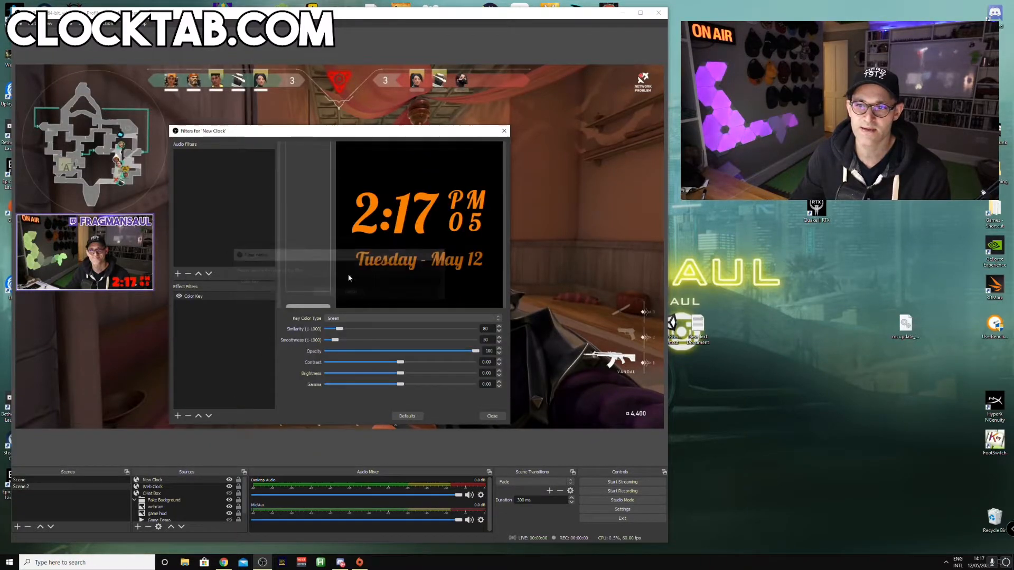
Set the Color Key filter to a custom key colour of black (#000000), sampled from the clock's background.
left_click(370, 318)
left_click(370, 345)
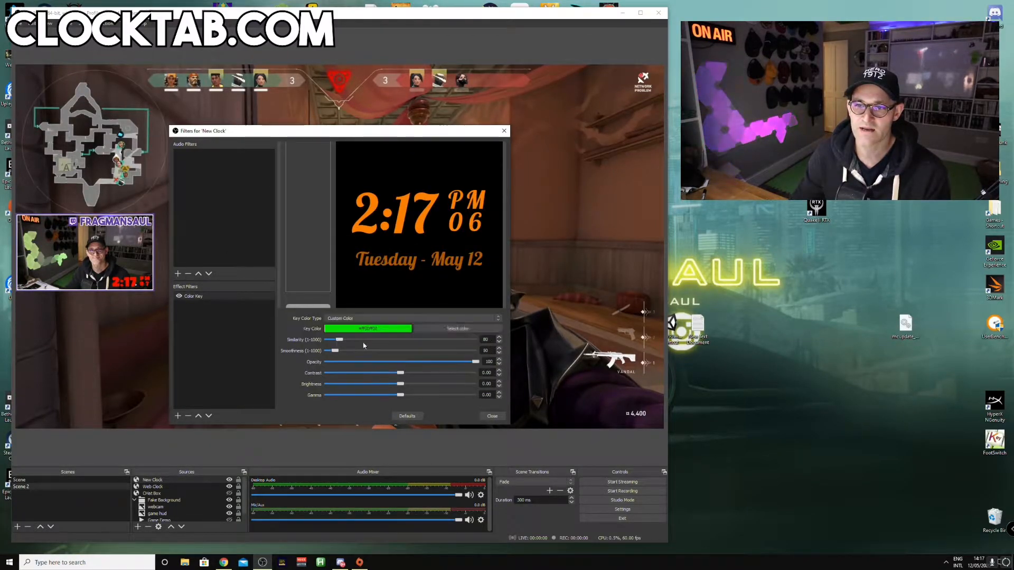
left_click(449, 329)
left_click(283, 278)
left_click(468, 289)
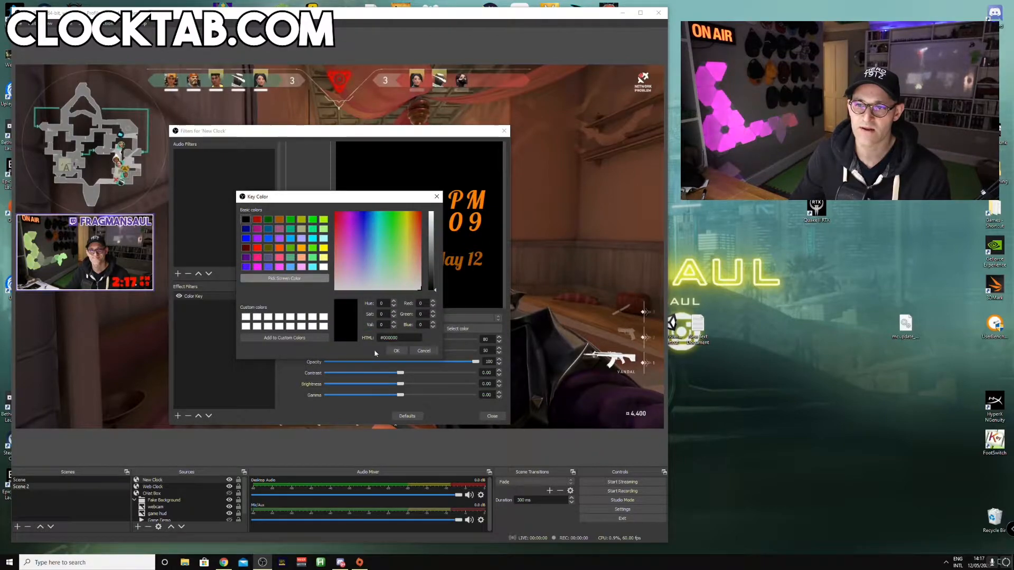
left_click(396, 351)
Raise the Color Key similarity to about 426, close the filters and adjust the clock's placement in the scene.
left_click_drag(370, 132, 522, 168)
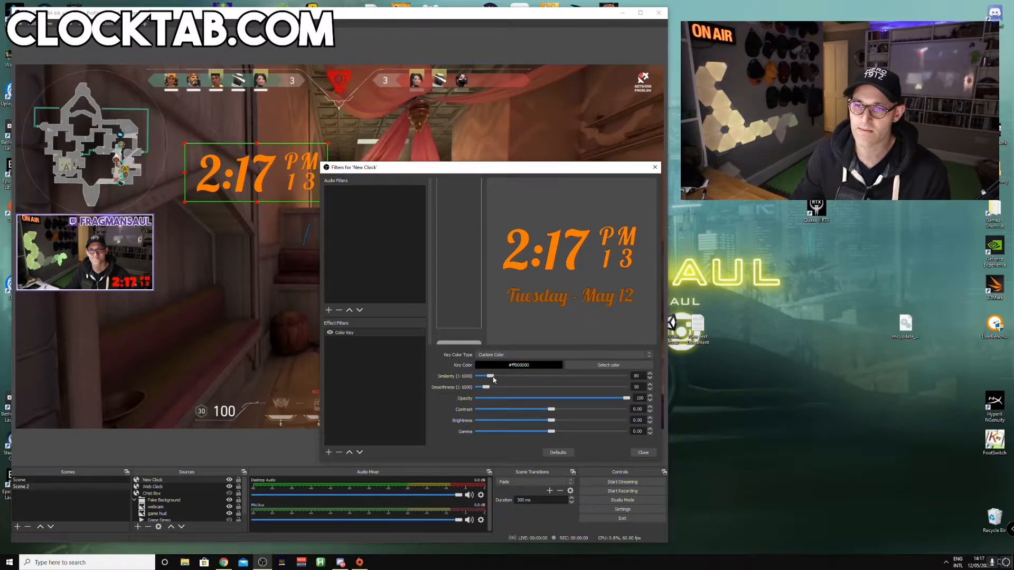
left_click_drag(498, 377, 539, 381)
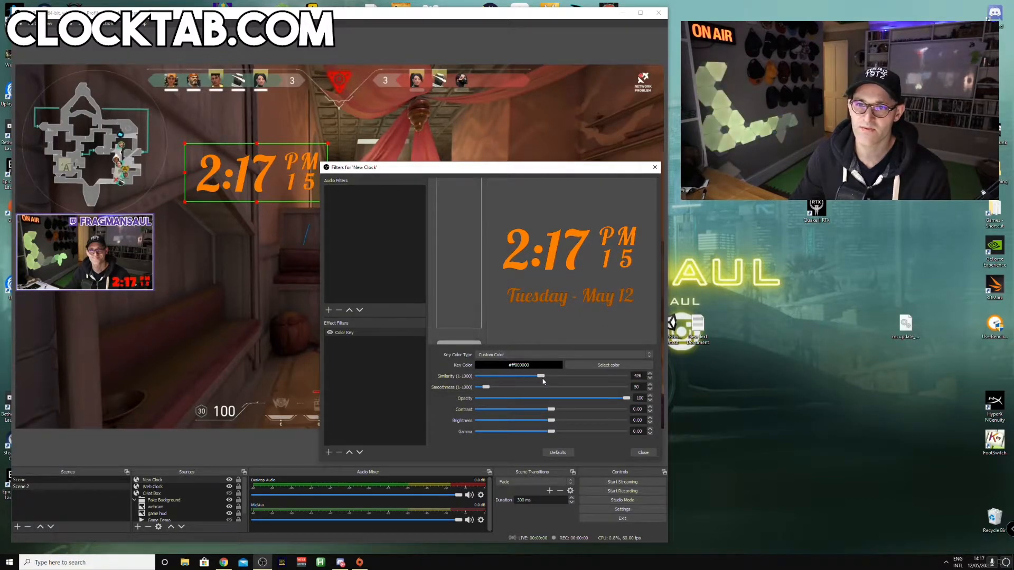
left_click(643, 453)
left_click_drag(327, 202, 70, 414)
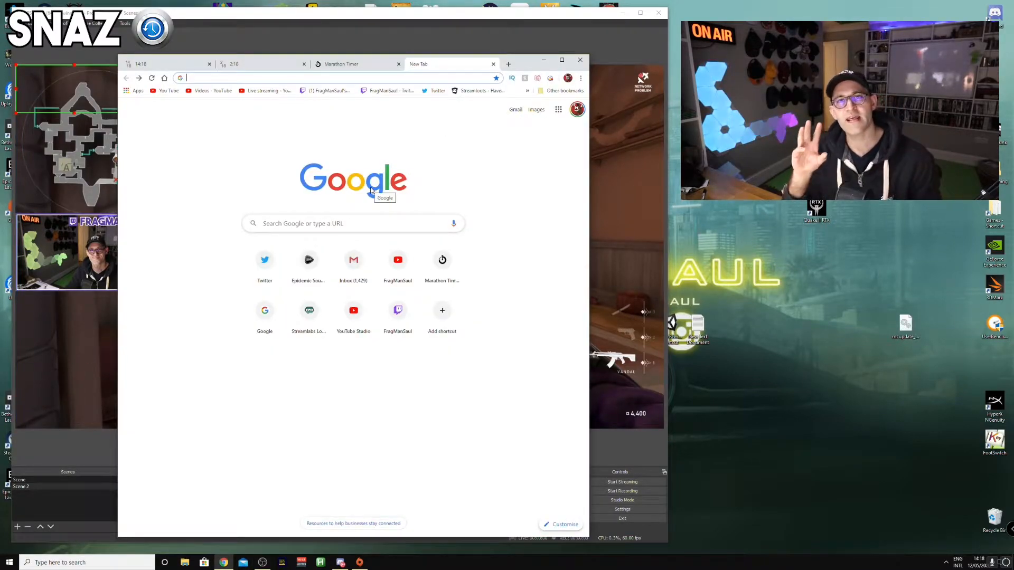
Search Google for SNAZ, open the project's GitHub releases page and download SnazSetup.exe of release 1.12.7.0.
left_click(277, 223)
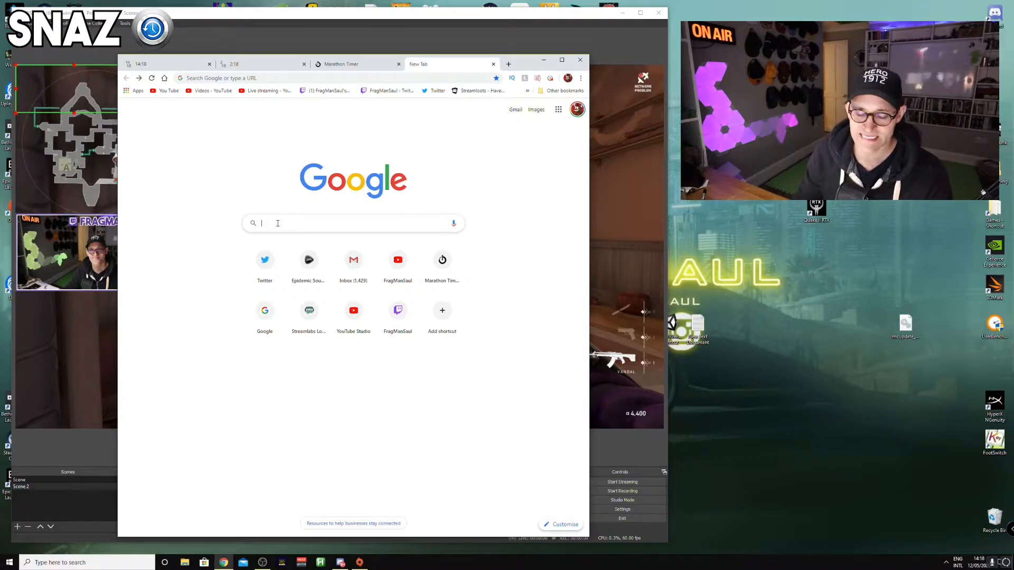
type("SNAZ")
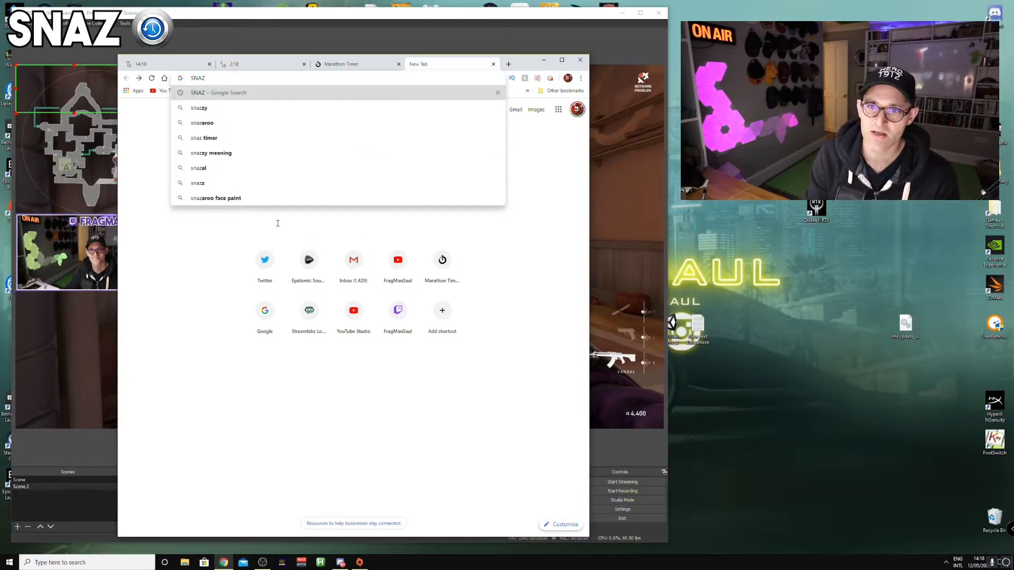
key("Return")
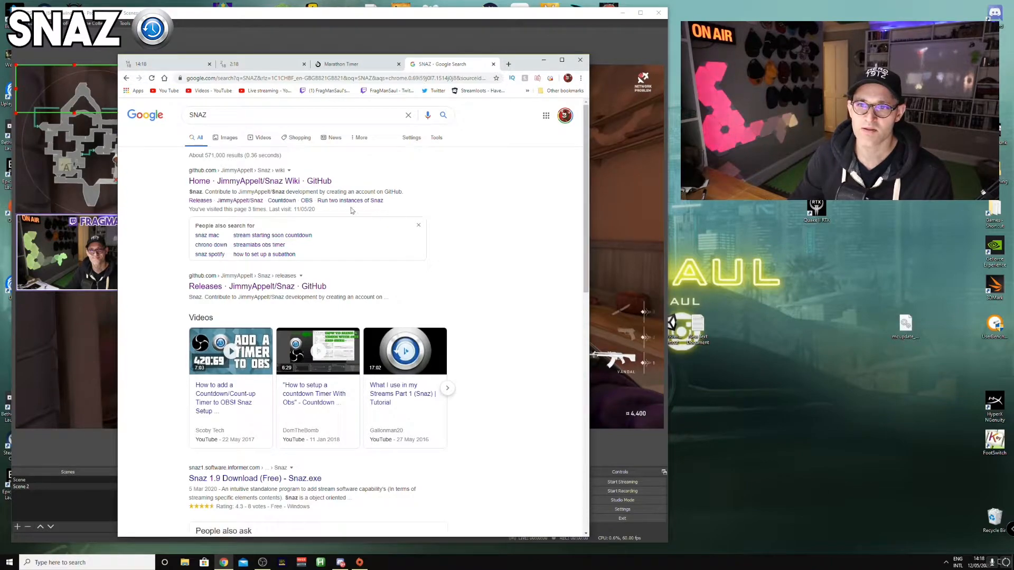
left_click(231, 180)
left_click(196, 242)
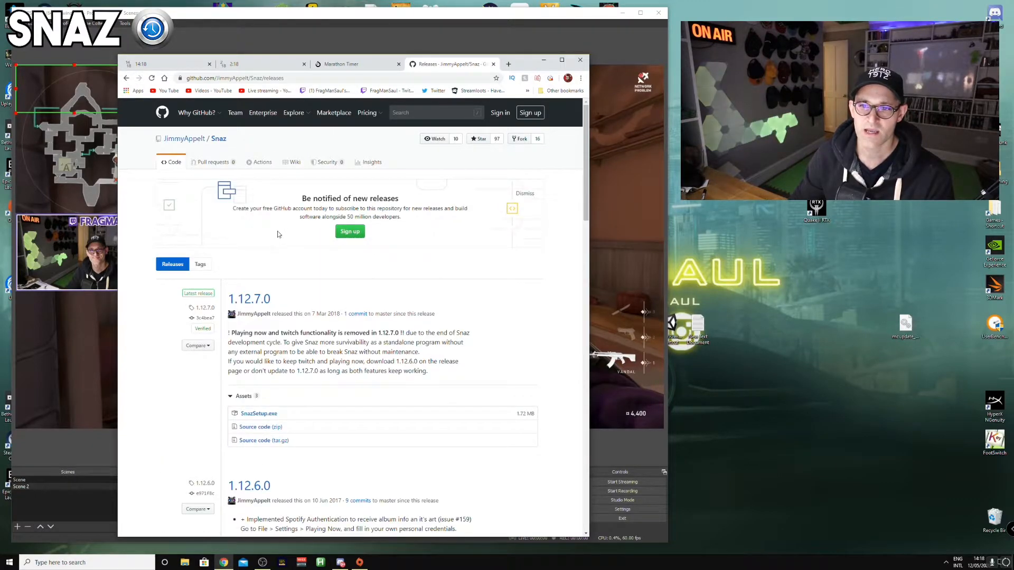
scroll(312, 247, "down", 2)
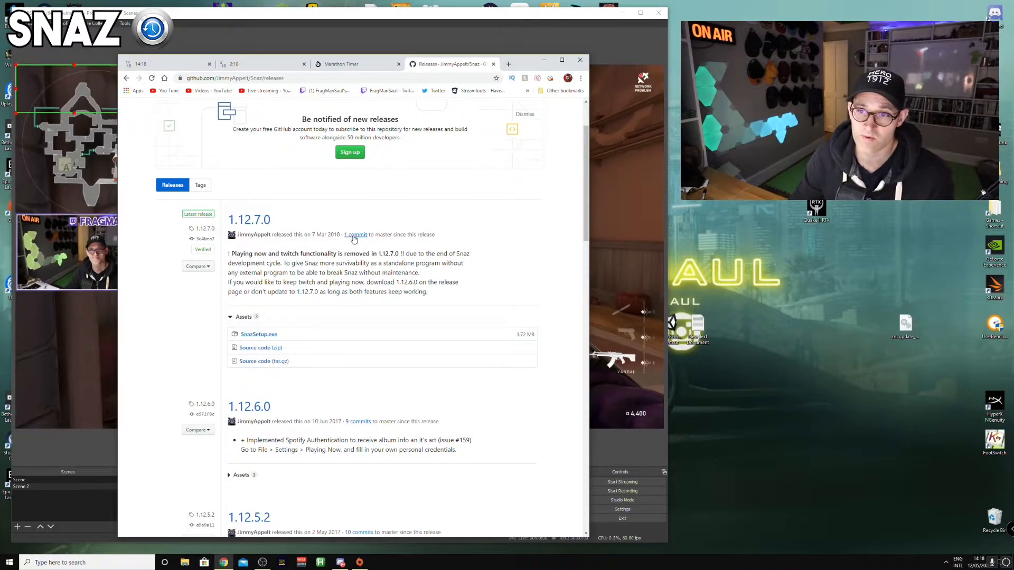
left_click(267, 339)
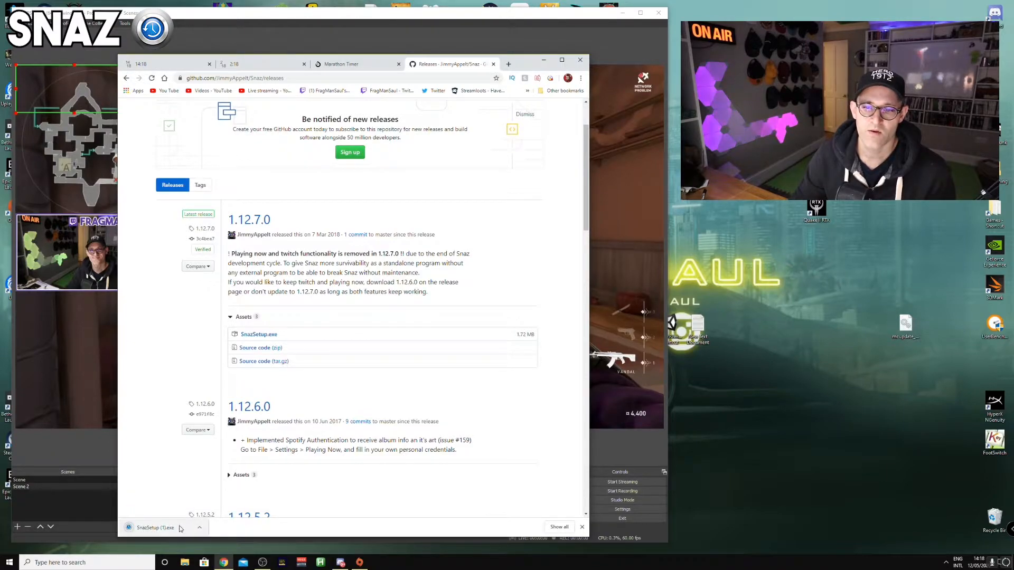
Run the downloaded installer in English, install Snaz to C:\Snaz with a desktop shortcut, and finish with Launch Snaz enabled.
left_click(156, 527)
left_click(466, 337)
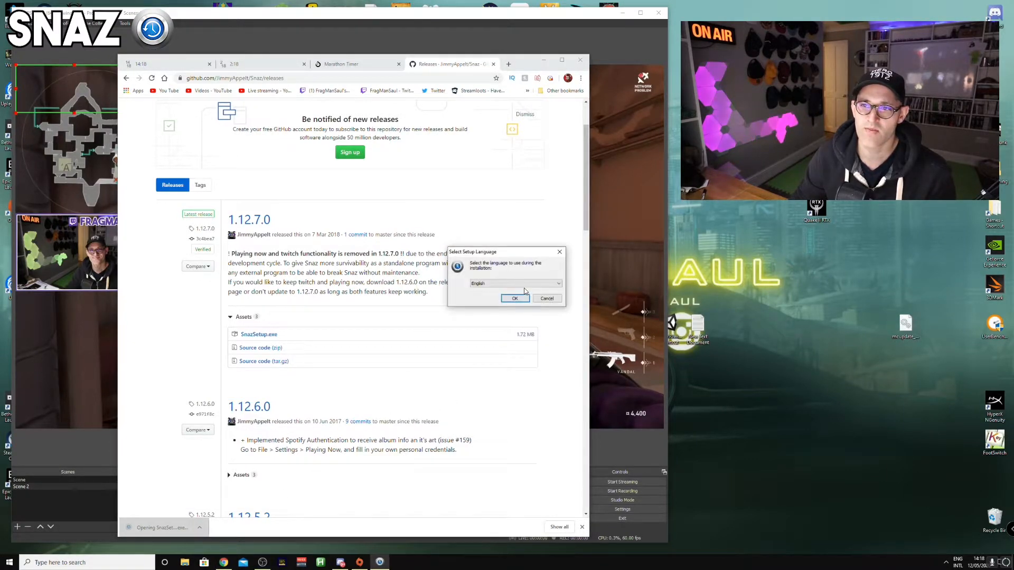
left_click(514, 299)
left_click(551, 344)
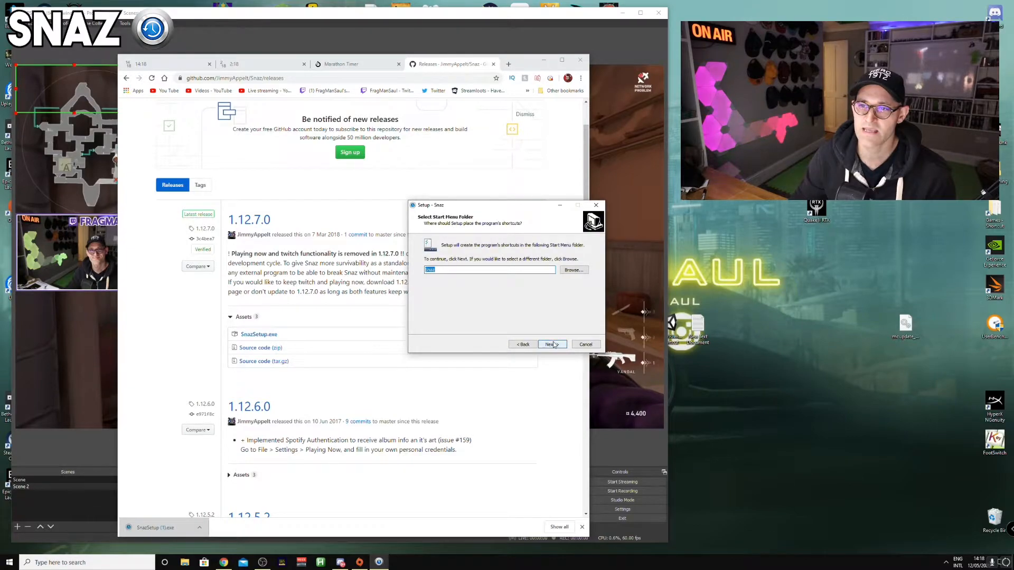
left_click(552, 344)
left_click(551, 344)
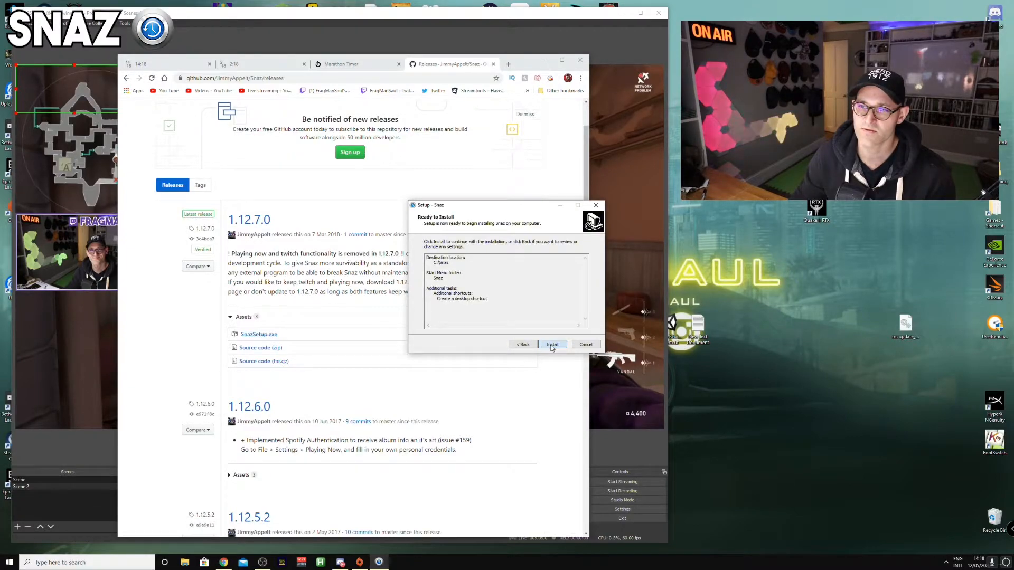
left_click(561, 346)
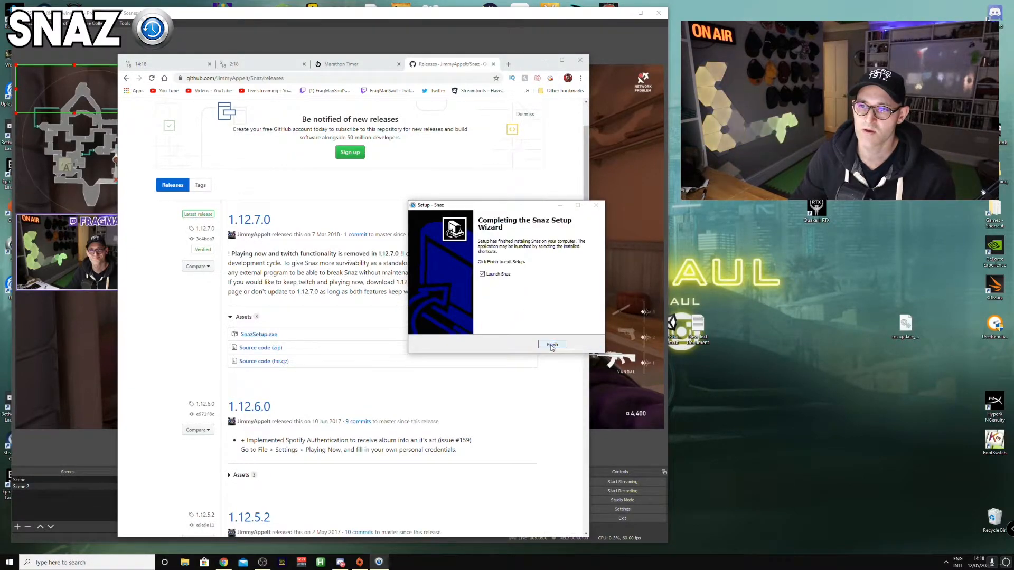
left_click(552, 344)
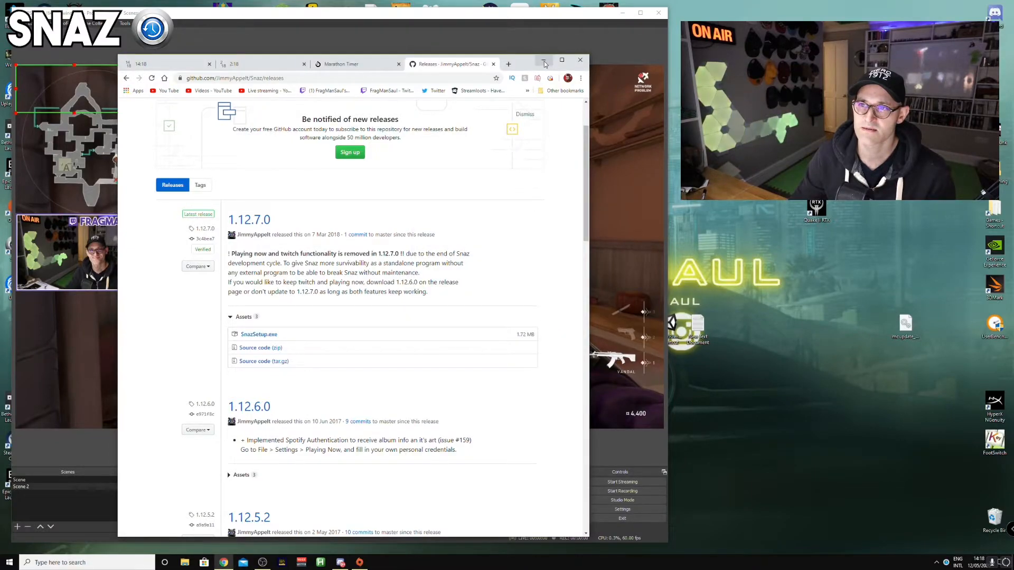
Put the browser away, bring up the running Snaz window and place it beside the OBS window.
key("alt+F4")
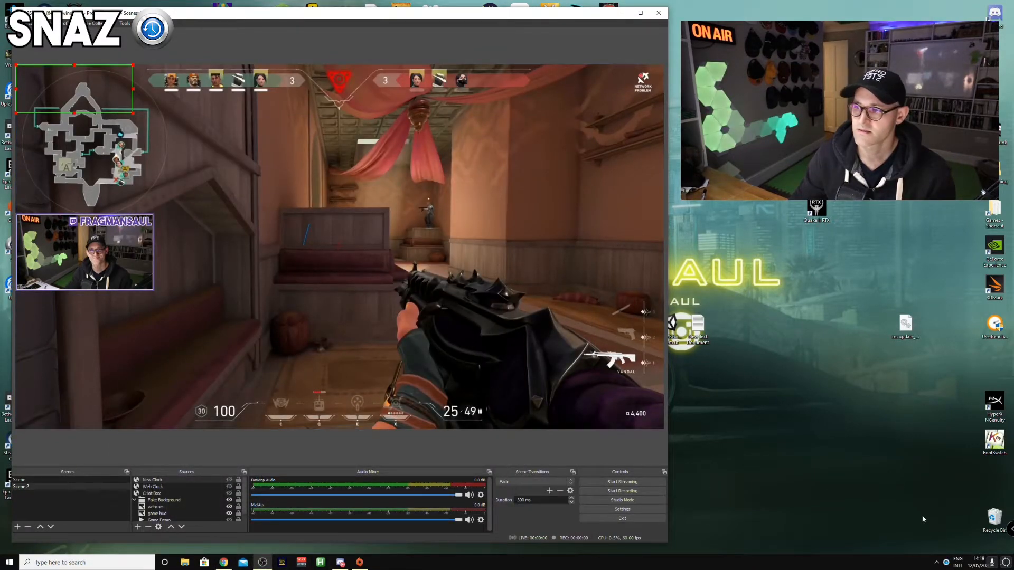
left_click(945, 562)
left_click(945, 562)
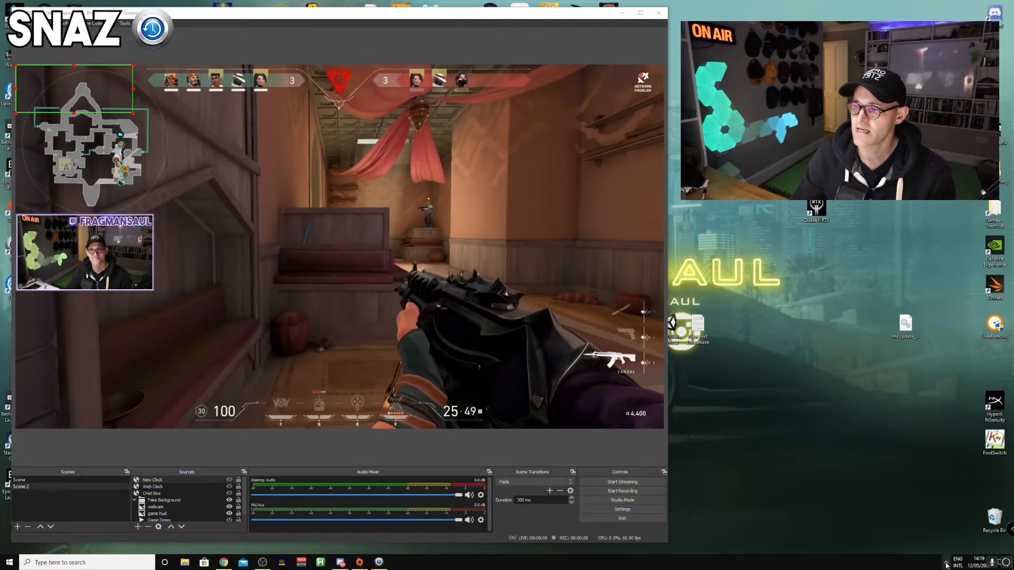
left_click(945, 563)
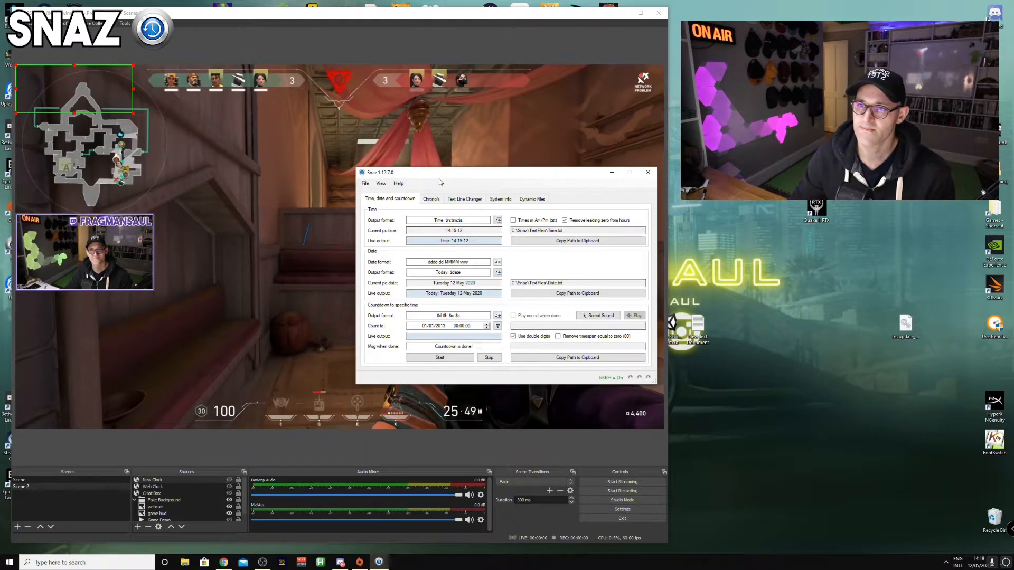
left_click_drag(452, 176, 761, 218)
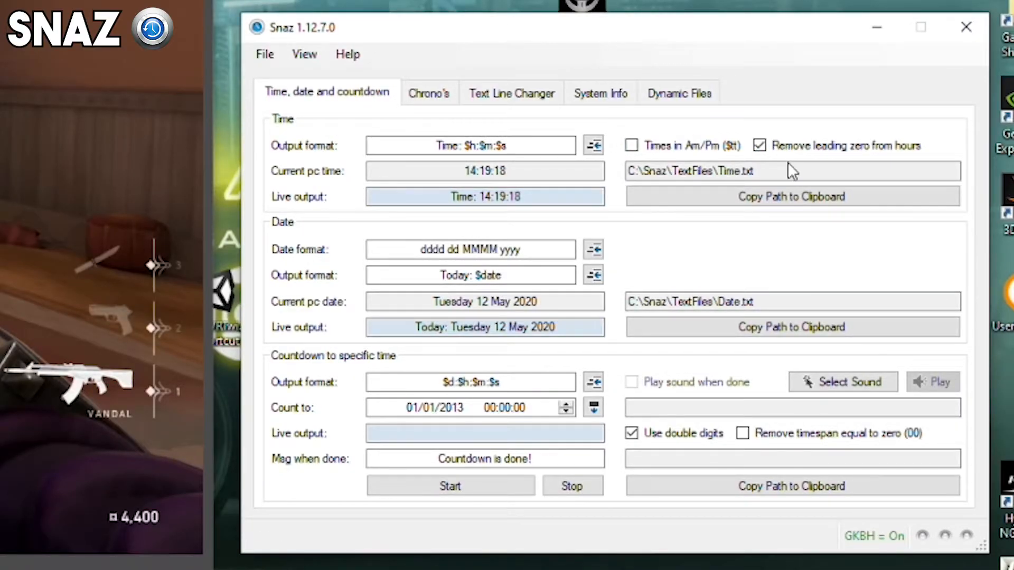
Examine the time and date text file paths in Snaz and the Chrono Down and Chrono Up options.
left_click_drag(778, 170, 651, 170)
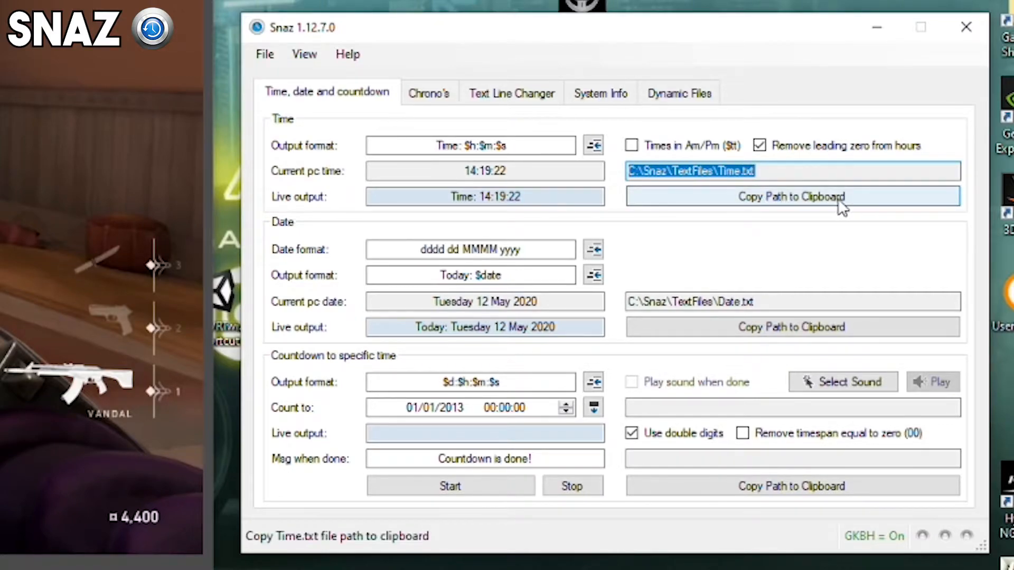
left_click(778, 300)
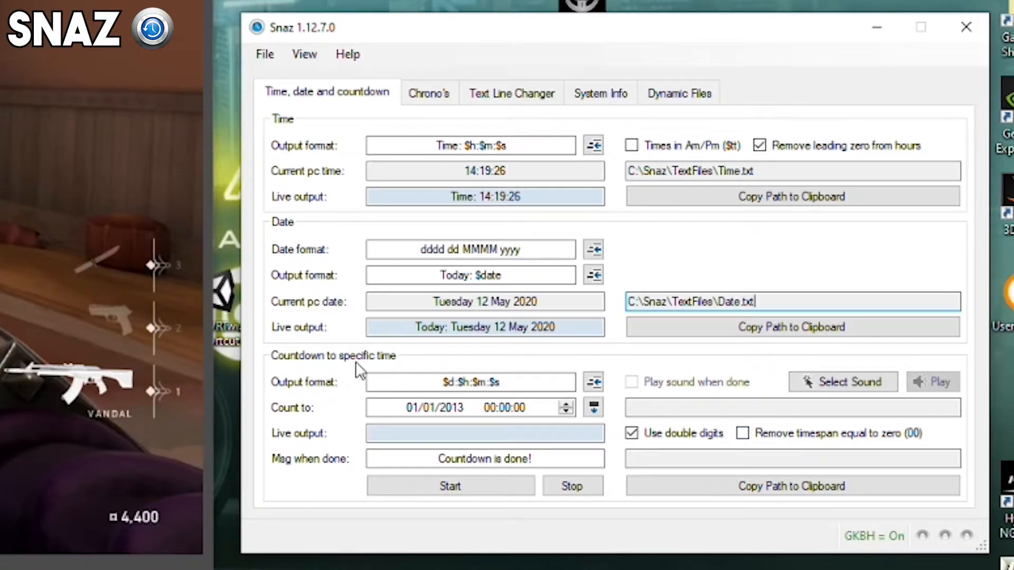
left_click(441, 94)
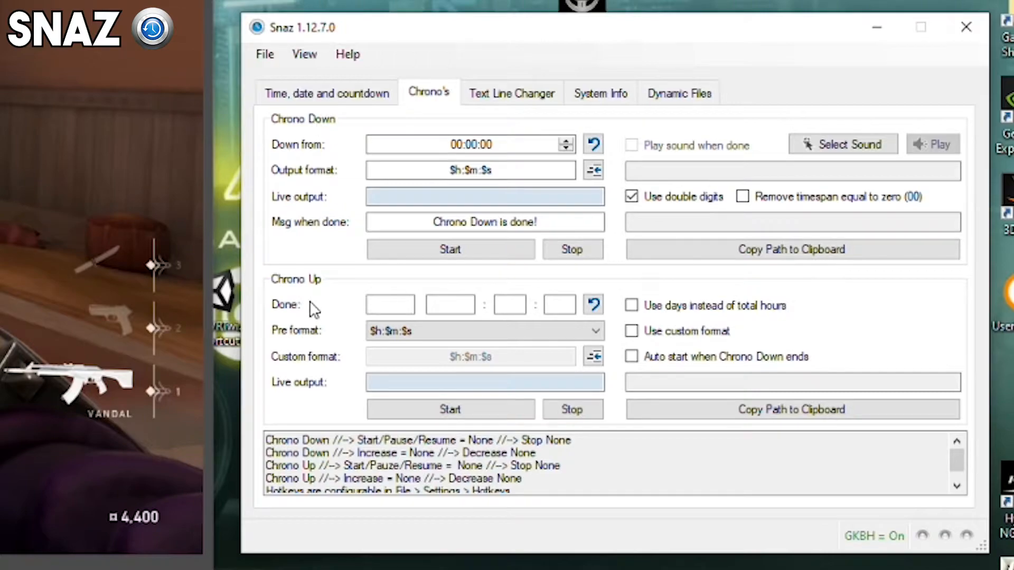
left_click(309, 97)
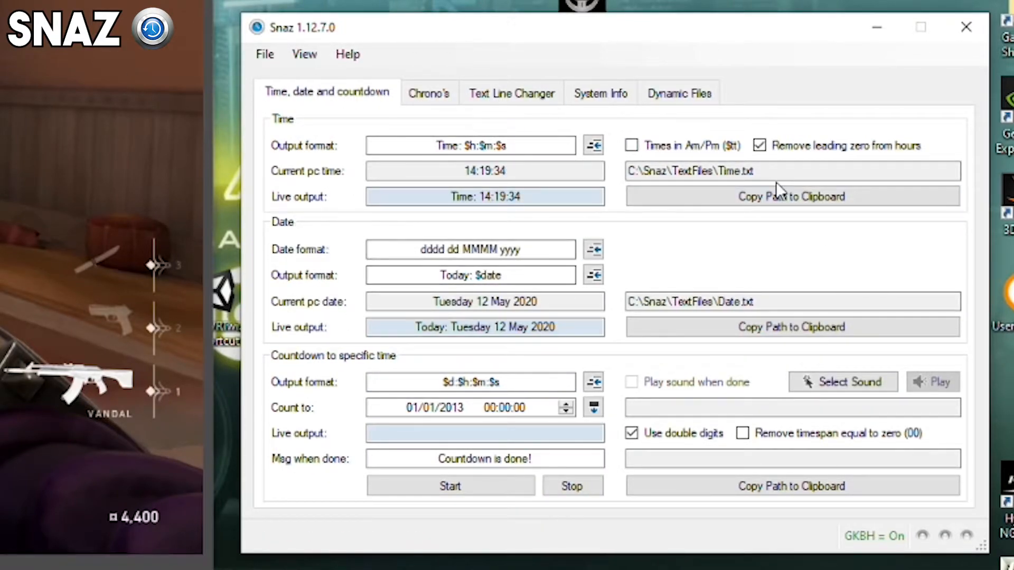
Copy the time output file path C:\Snaz\TextFiles\Time.txt from Snaz.
left_click_drag(795, 173, 643, 175)
left_click(786, 170)
double_click(776, 170)
right_click(685, 164)
left_click(747, 232)
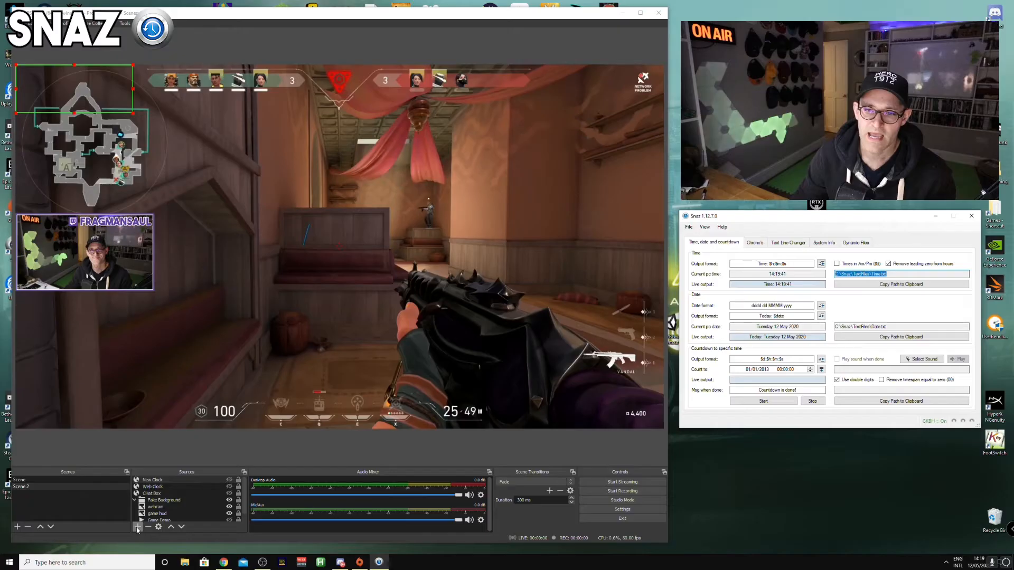
Add a new Text (GDI+) source named "Time Snaz" to the scene.
left_click(137, 526)
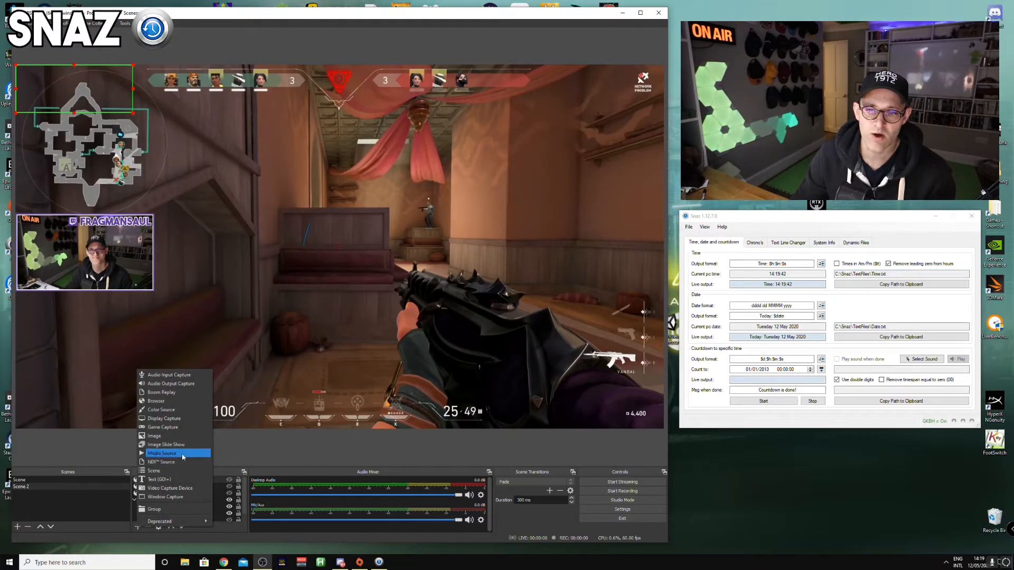
left_click(189, 483)
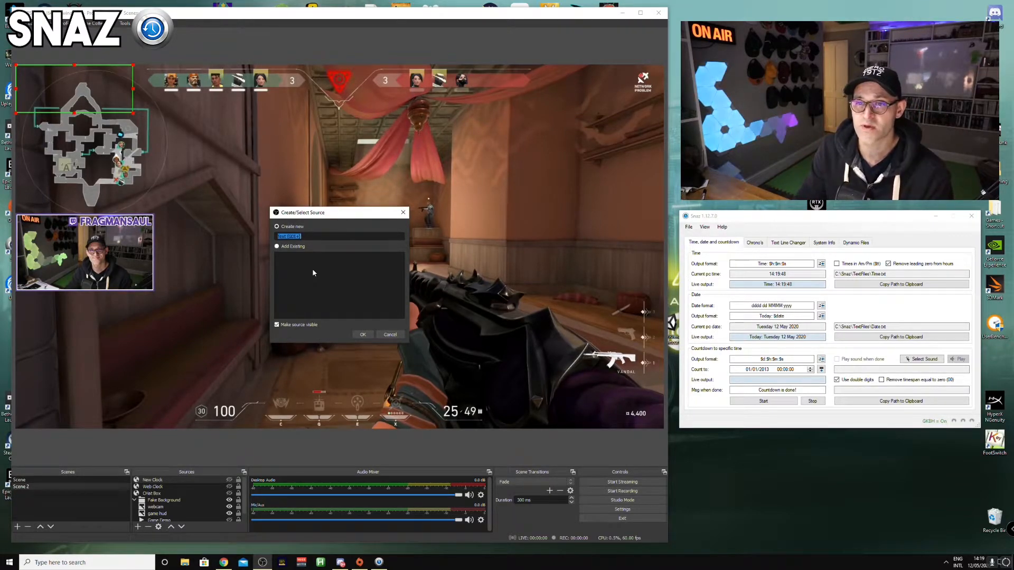
type("Time Sna")
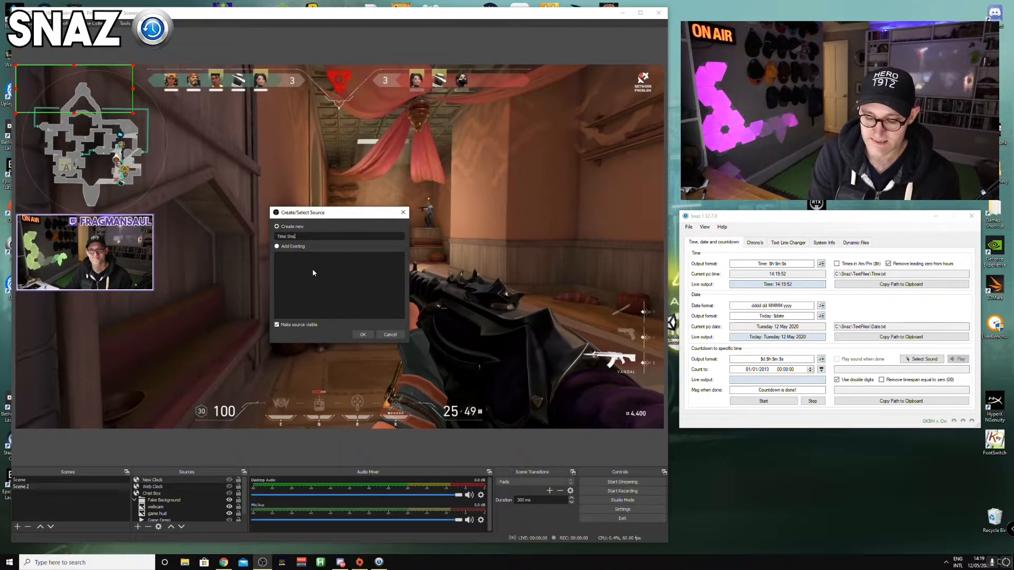
type("z")
key("Return")
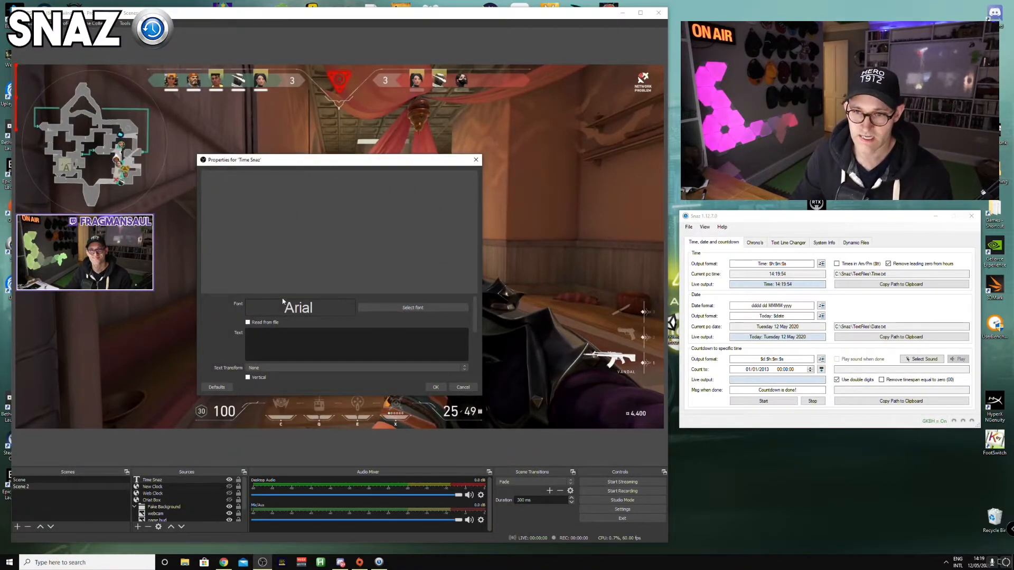
Have the text source read from C:\Snaz\TextFiles\Time.txt and reposition the clock text near the top of the preview canvas.
left_click(257, 323)
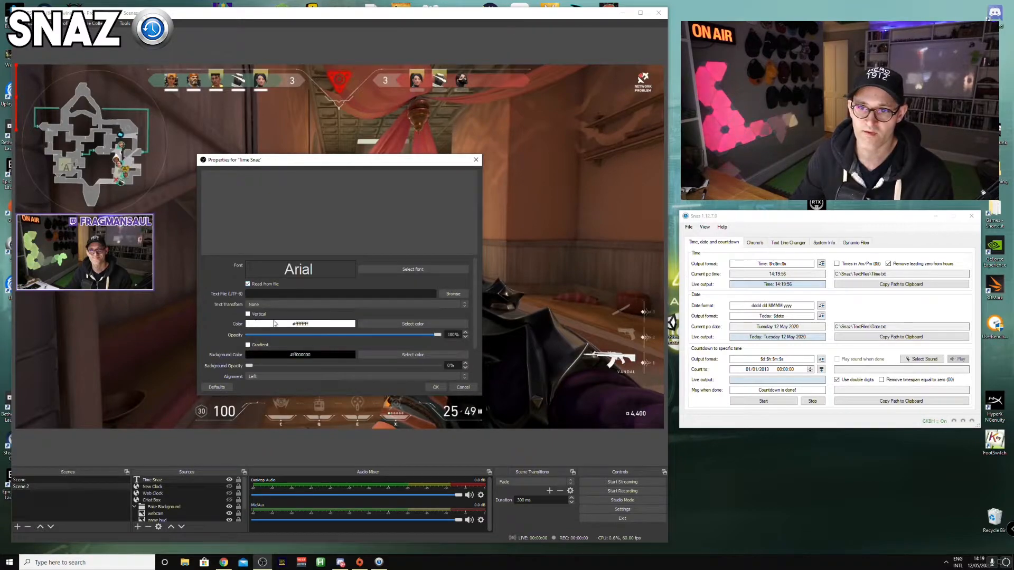
left_click(452, 294)
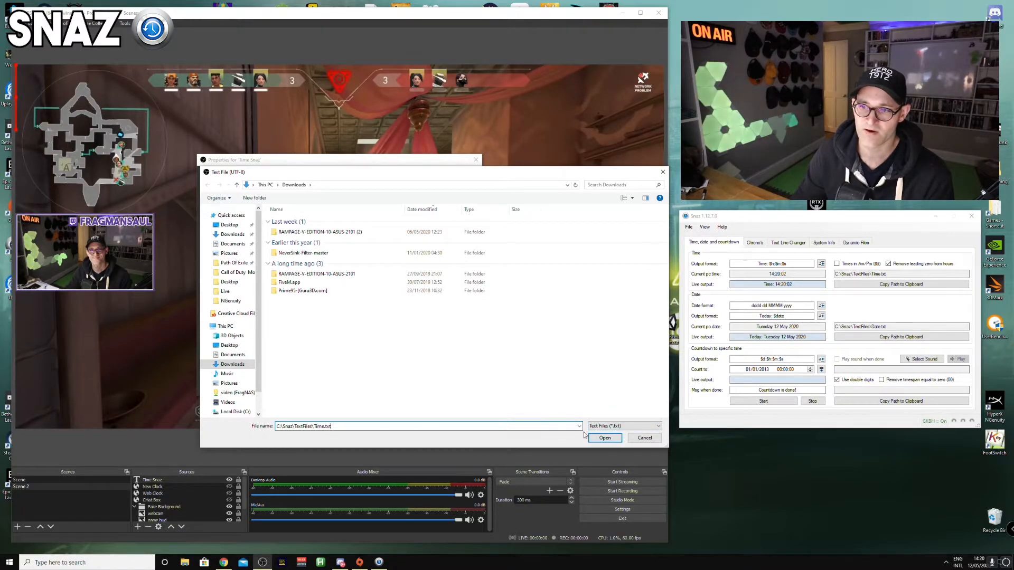
left_click(604, 438)
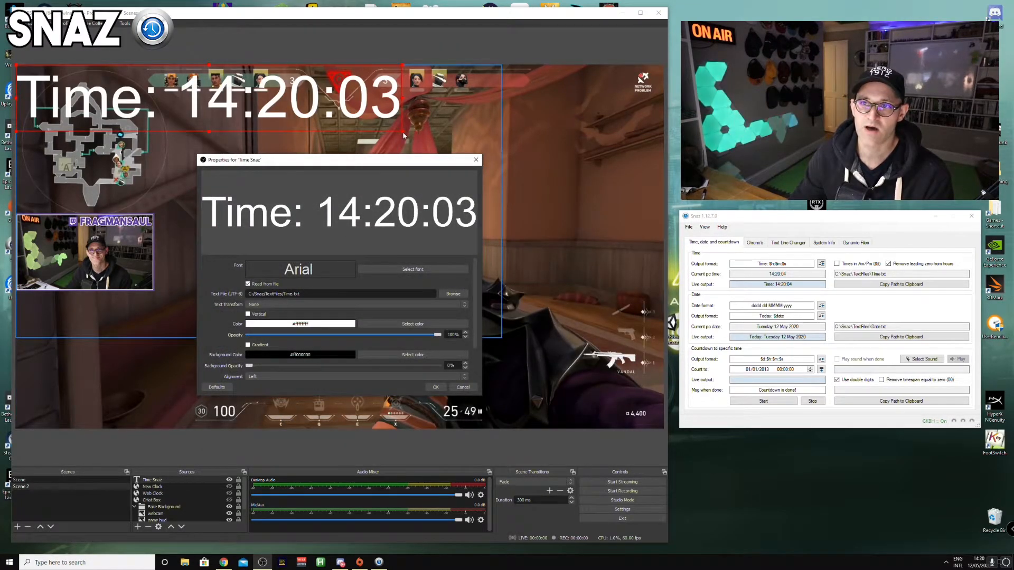
left_click_drag(403, 136, 340, 117)
left_click_drag(238, 114, 404, 131)
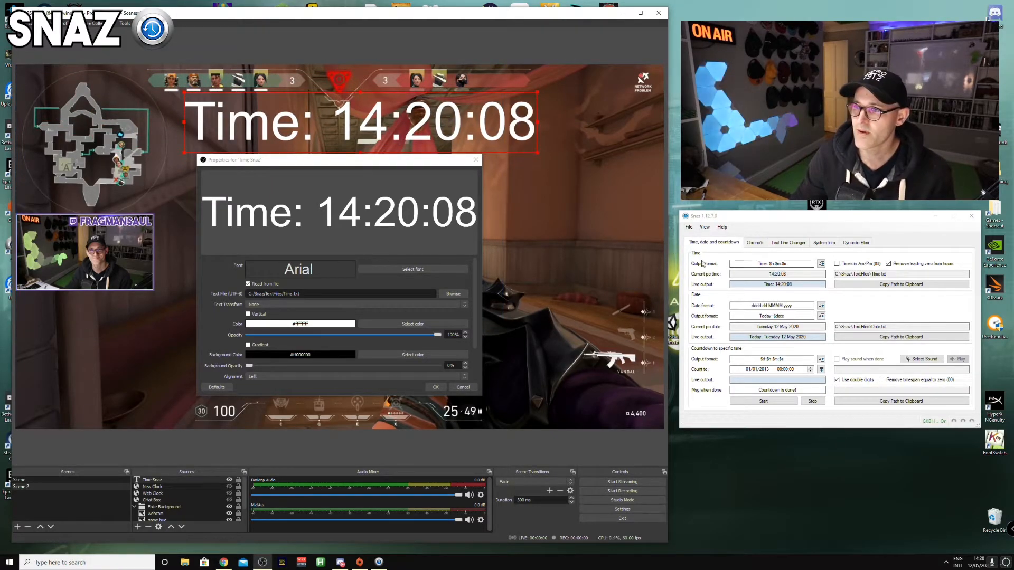
Remove the "Time:" prefix from the time output format in Snaz, and try the Am/Pm option before switching it off again.
left_click(785, 265)
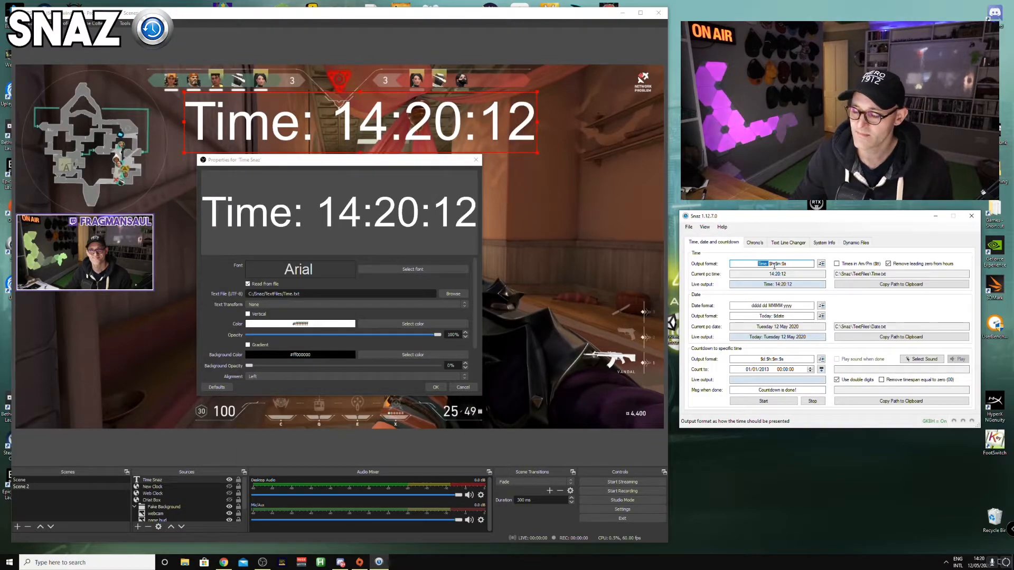
key("BackSpace")
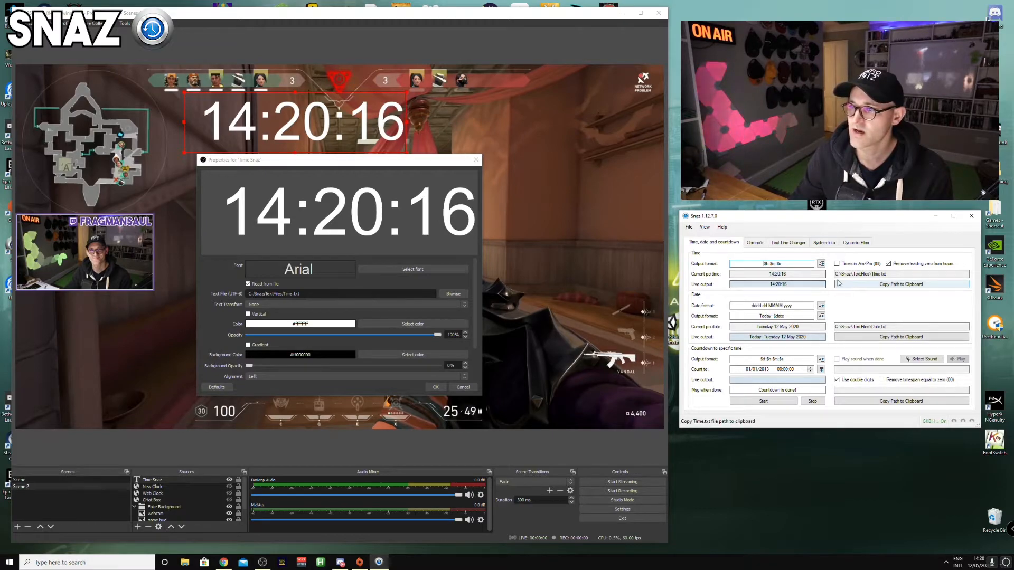
left_click(837, 264)
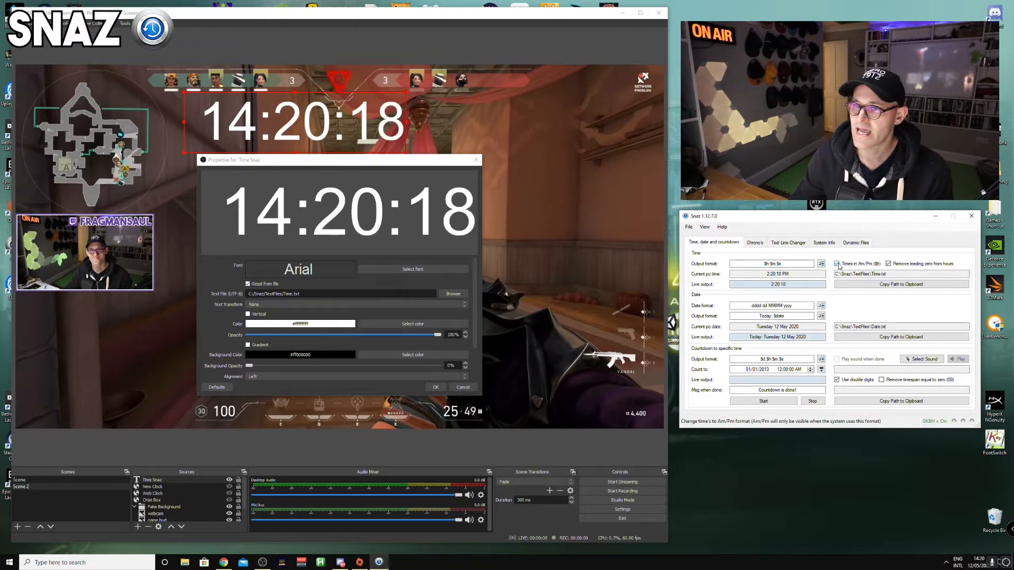
left_click(838, 264)
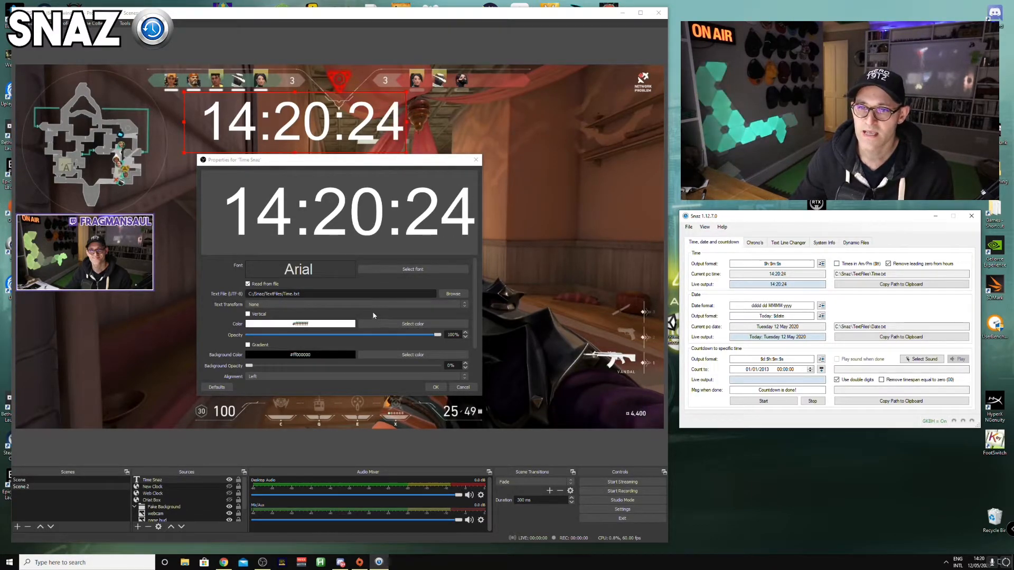
Set the font of the Time Snaz text to Ink Free Regular.
scroll(479, 316, "down", 2)
scroll(479, 315, "up", 3)
left_click(412, 269)
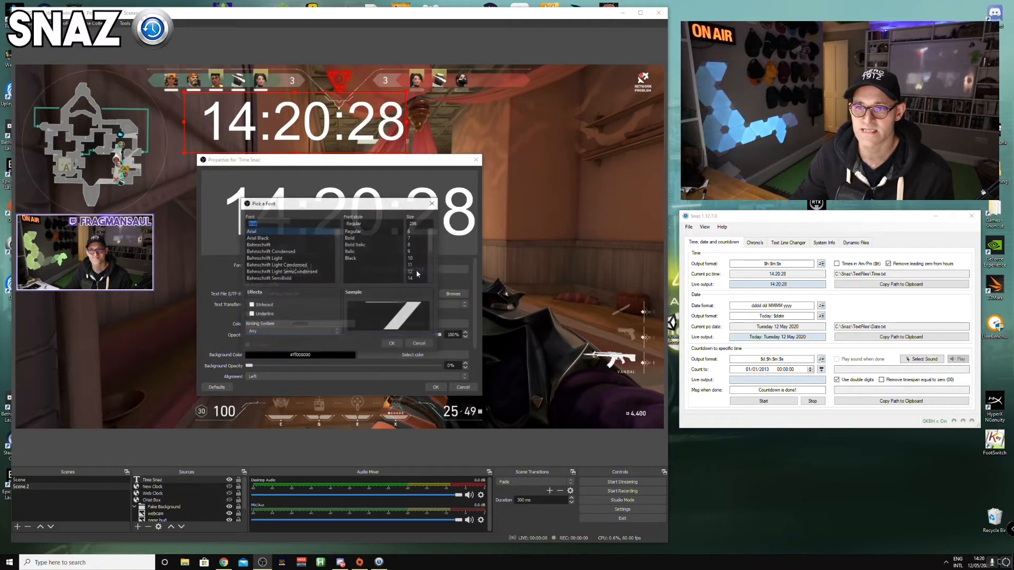
left_click(264, 238)
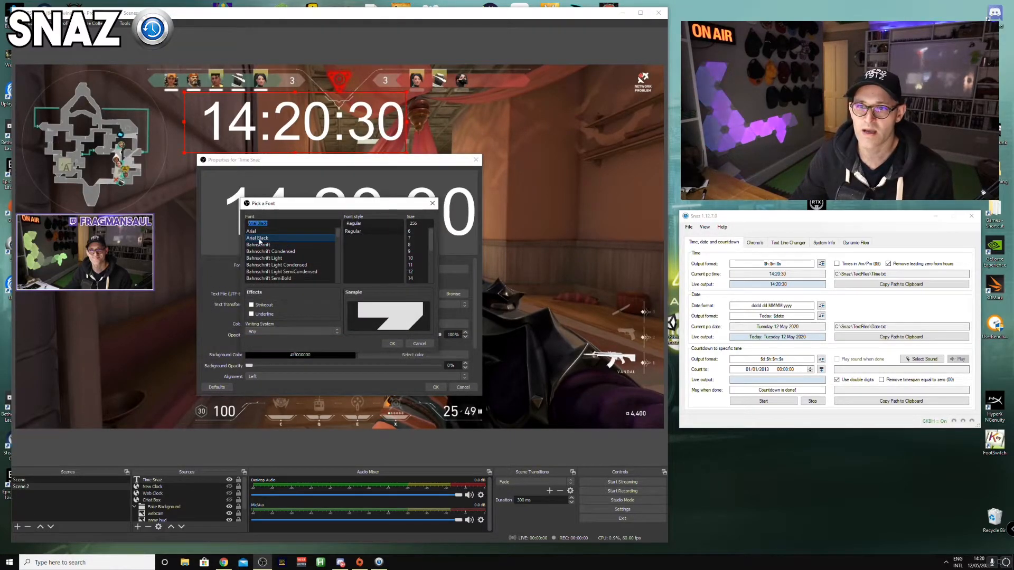
scroll(275, 252, "down", 8)
scroll(275, 251, "down", 2)
left_click(277, 272)
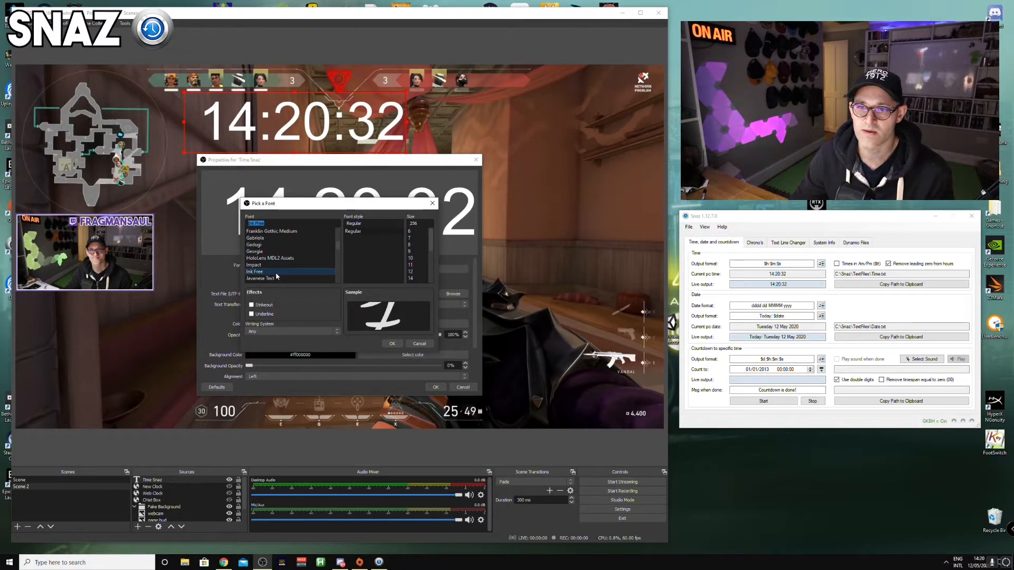
left_click(391, 343)
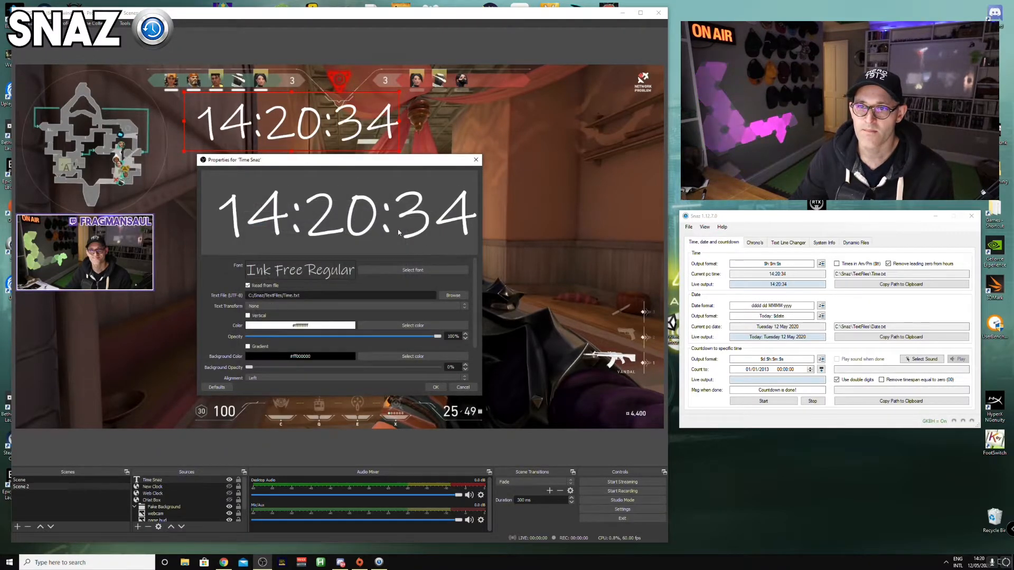
Set the text colour of the Time Snaz source to dark red #aa0000.
left_click(412, 325)
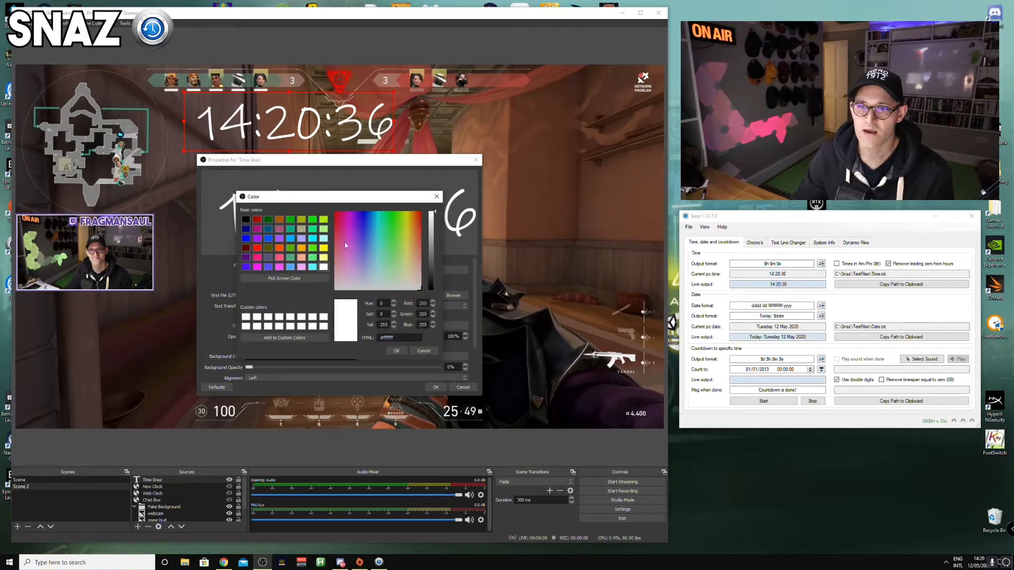
left_click(256, 219)
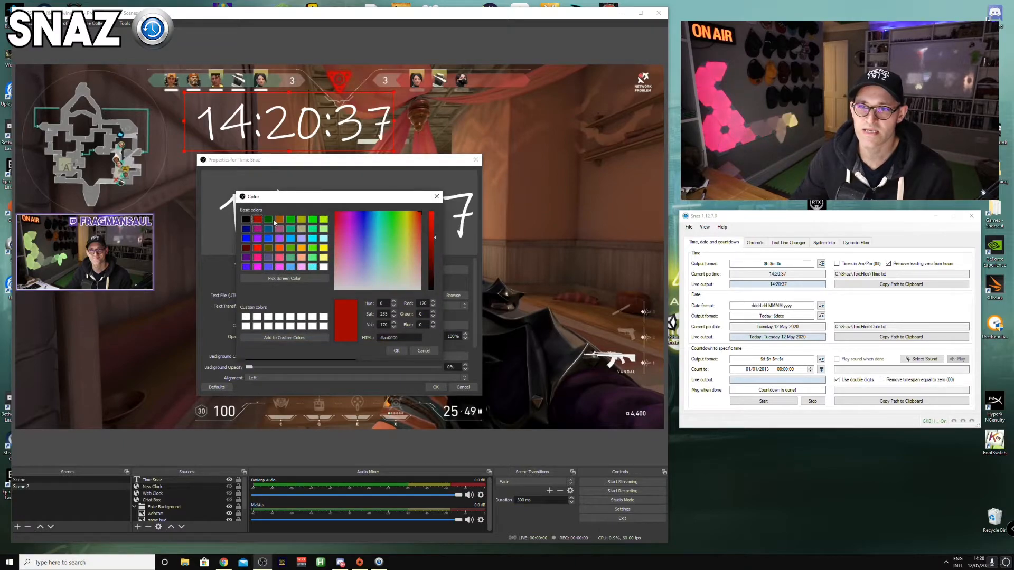
left_click(396, 350)
Give the clock text a thicker black outline, and place the clock over the lower-right corner of the webcam frame.
scroll(474, 297, "down", 2)
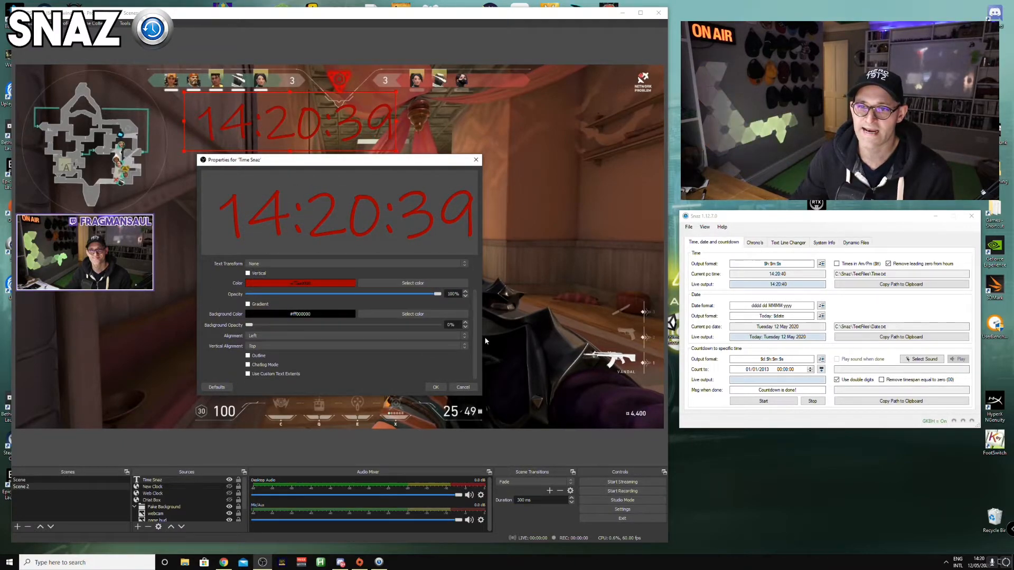
left_click(247, 355)
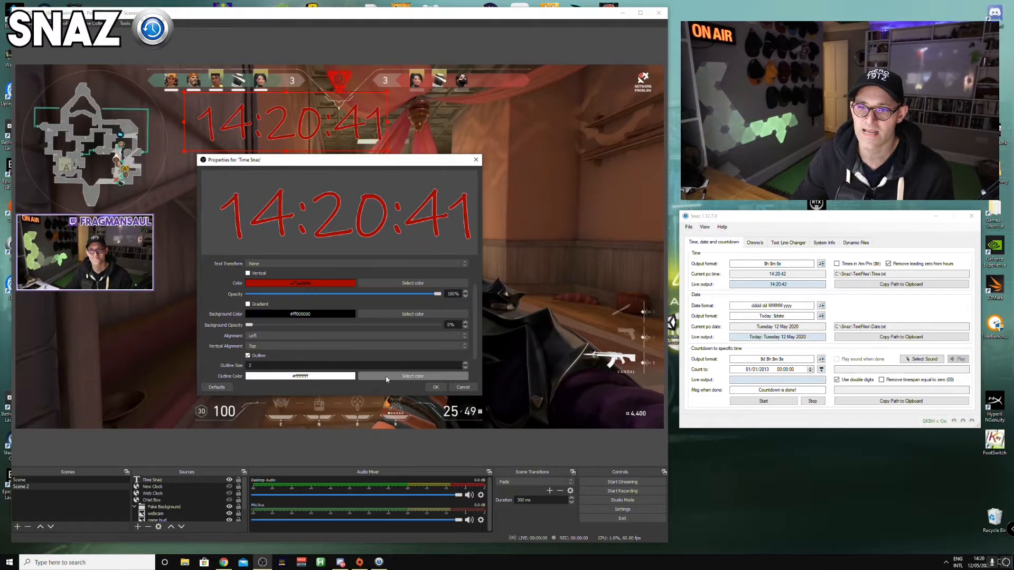
left_click(413, 376)
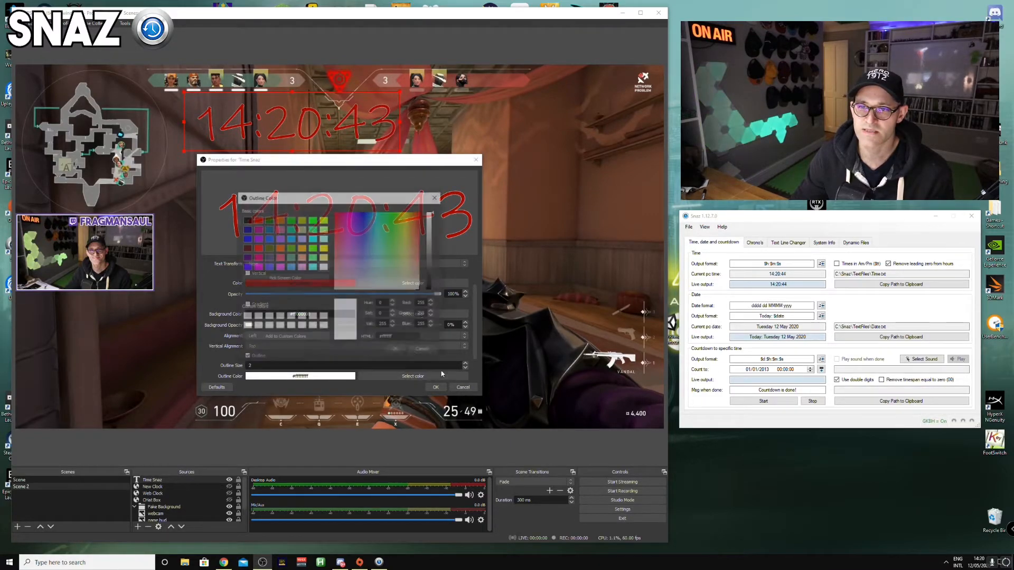
left_click(396, 351)
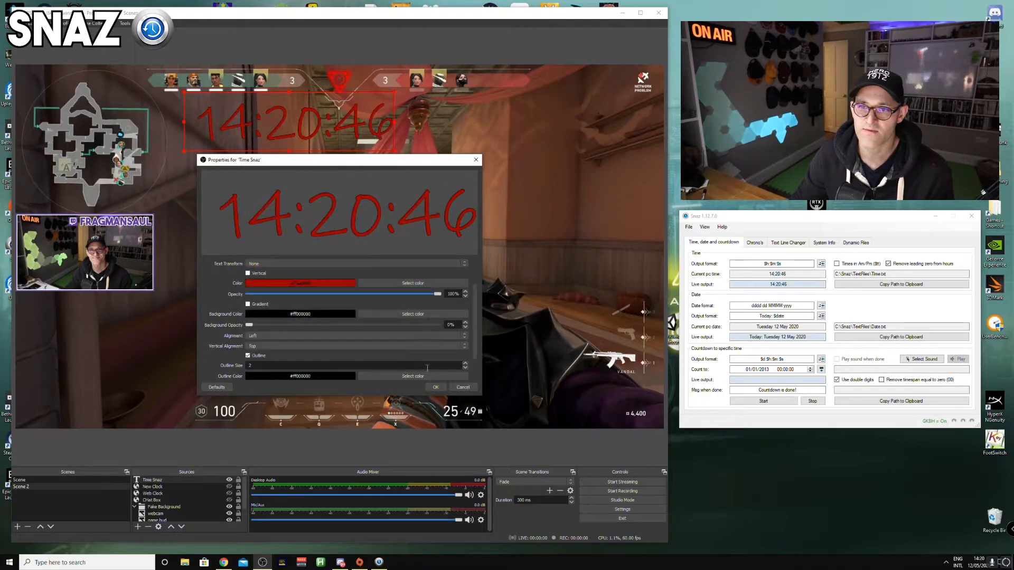
left_click(465, 363)
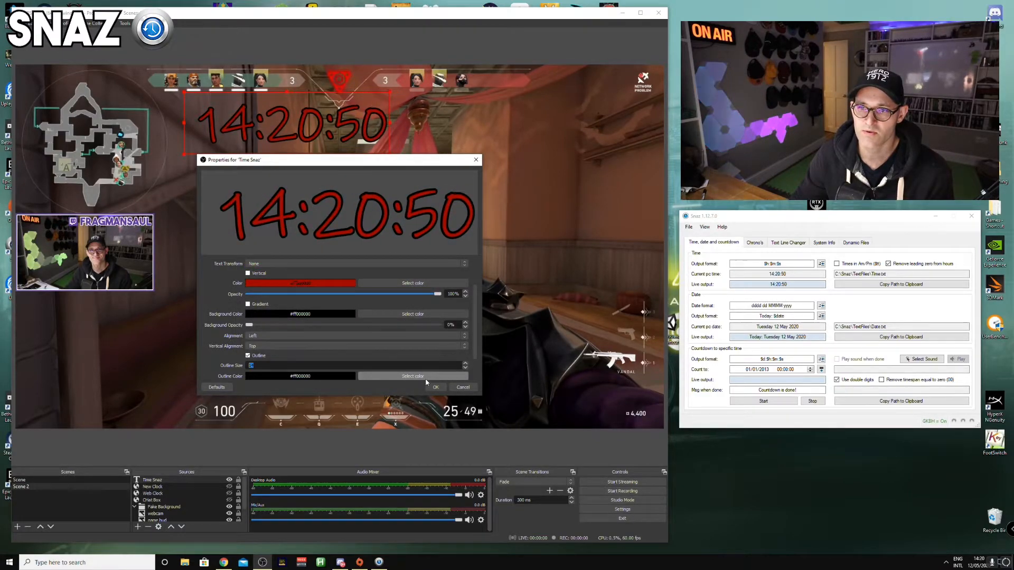
left_click(436, 387)
left_click_drag(328, 140, 135, 285)
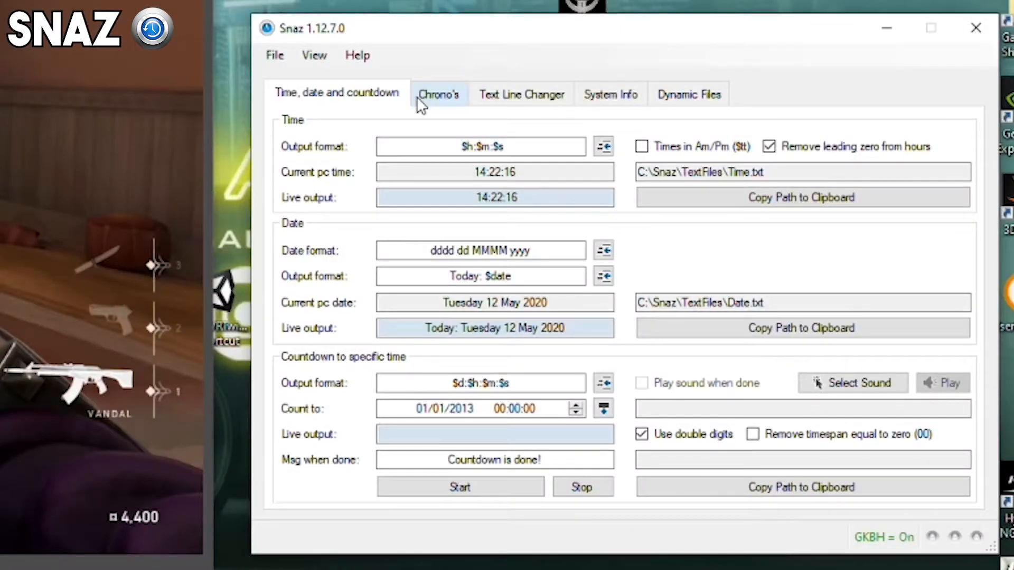
Set Chrono Down in Snaz to count down from 02:00:00, and start it briefly before pausing it.
left_click(428, 97)
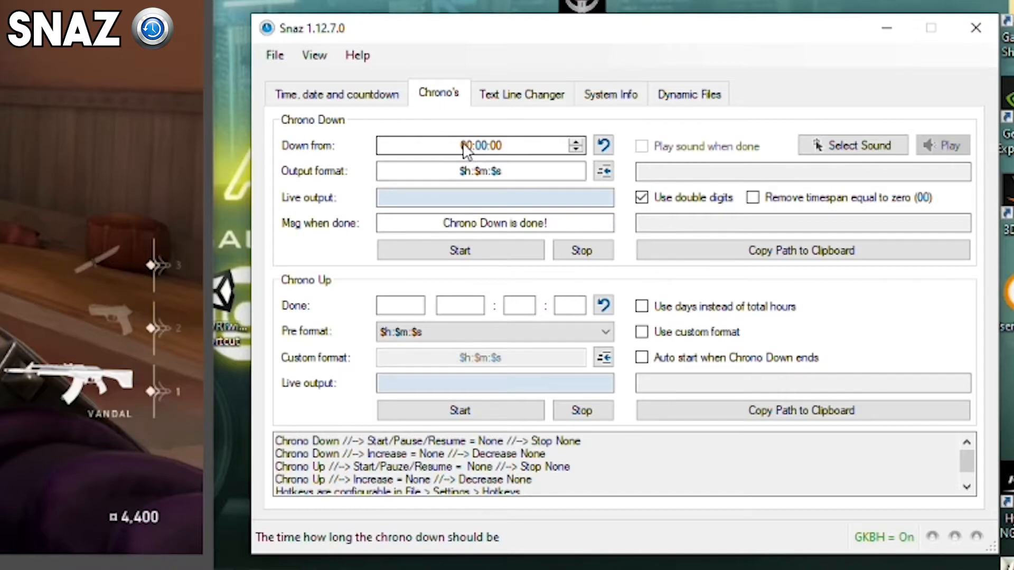
left_click(569, 146)
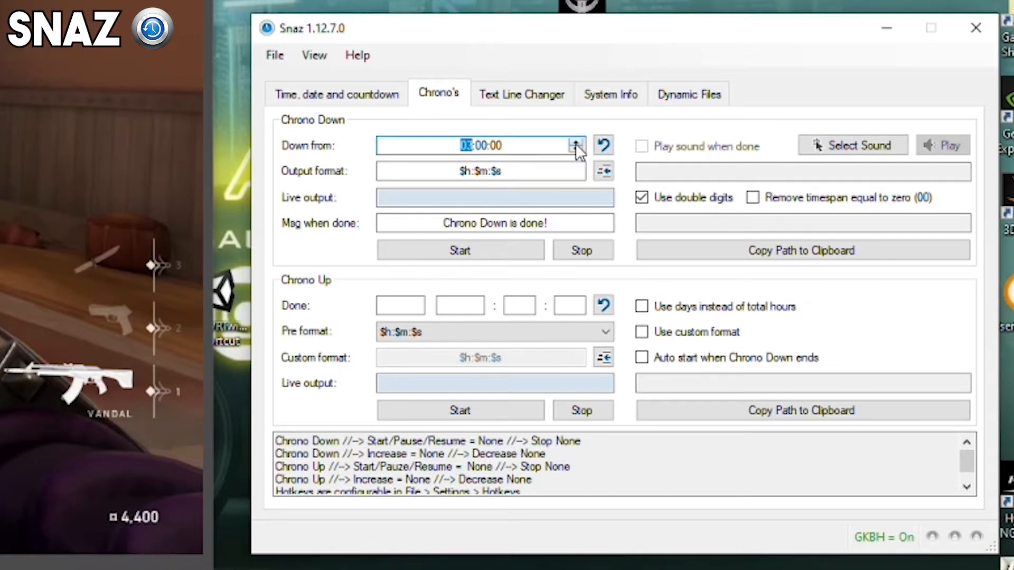
left_click(576, 150)
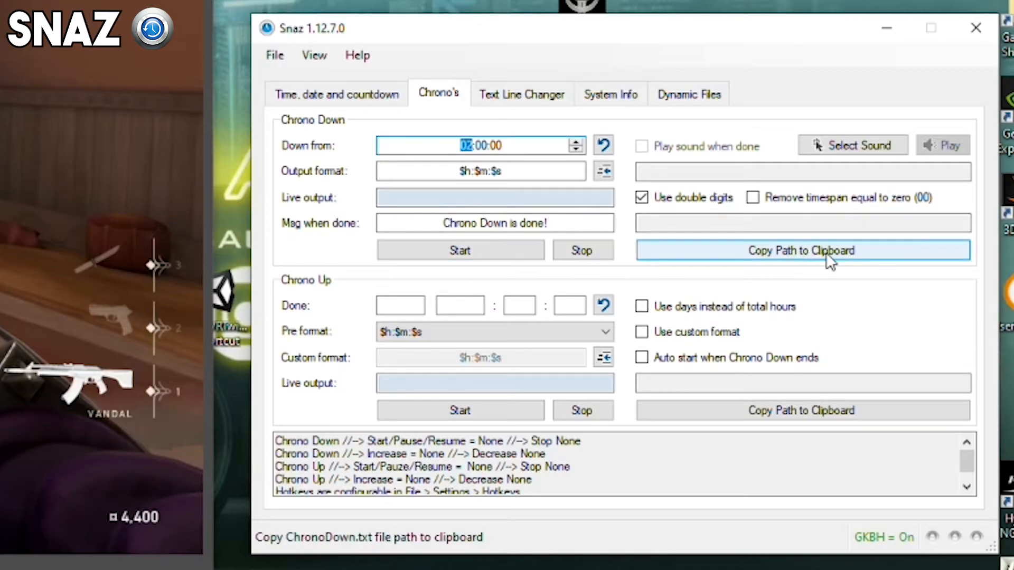
left_click(517, 252)
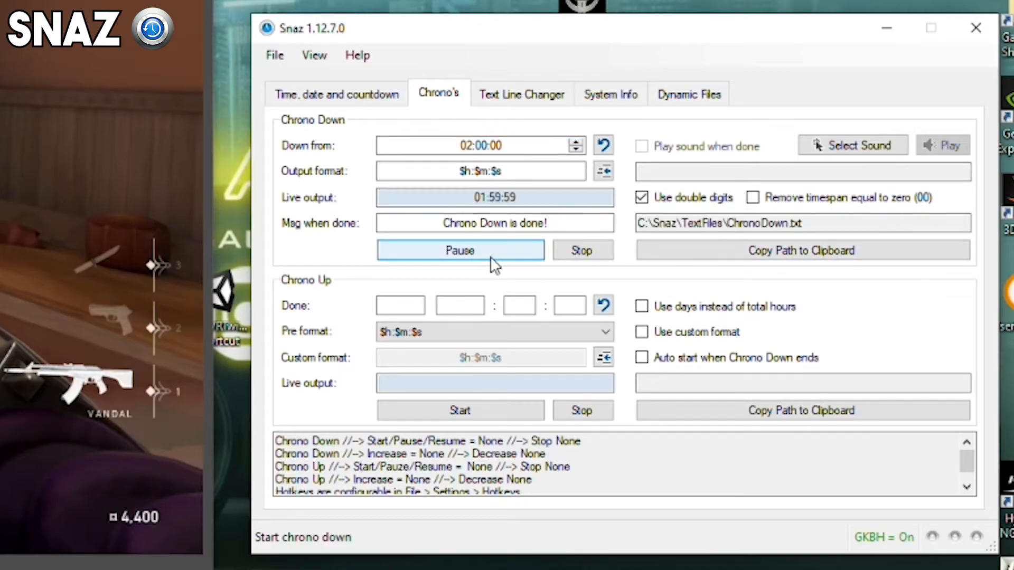
left_click(493, 252)
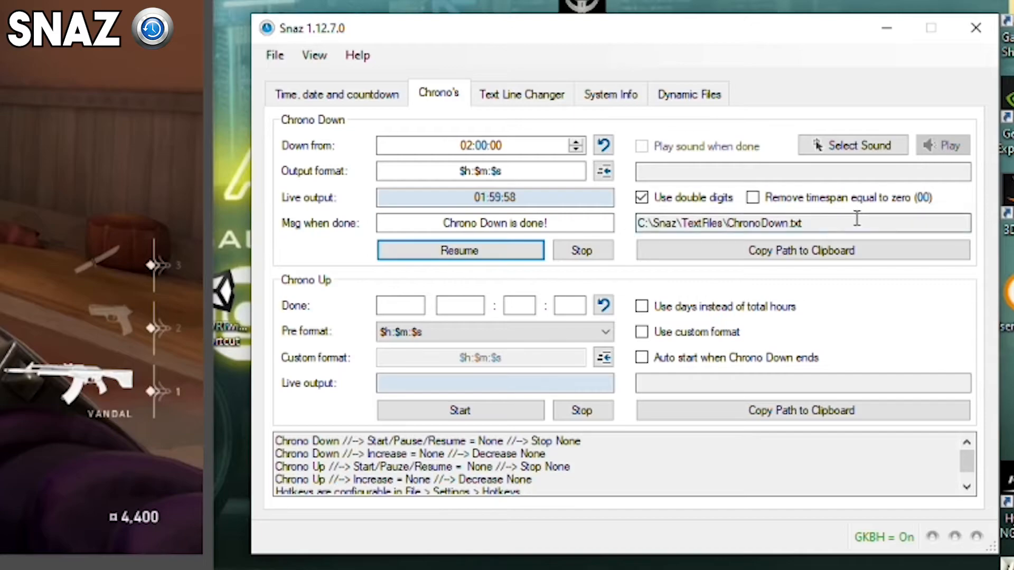
Copy the Chrono Down output file path C:\Snaz\TextFiles\ChronoDown.txt from Snaz.
left_click(672, 231)
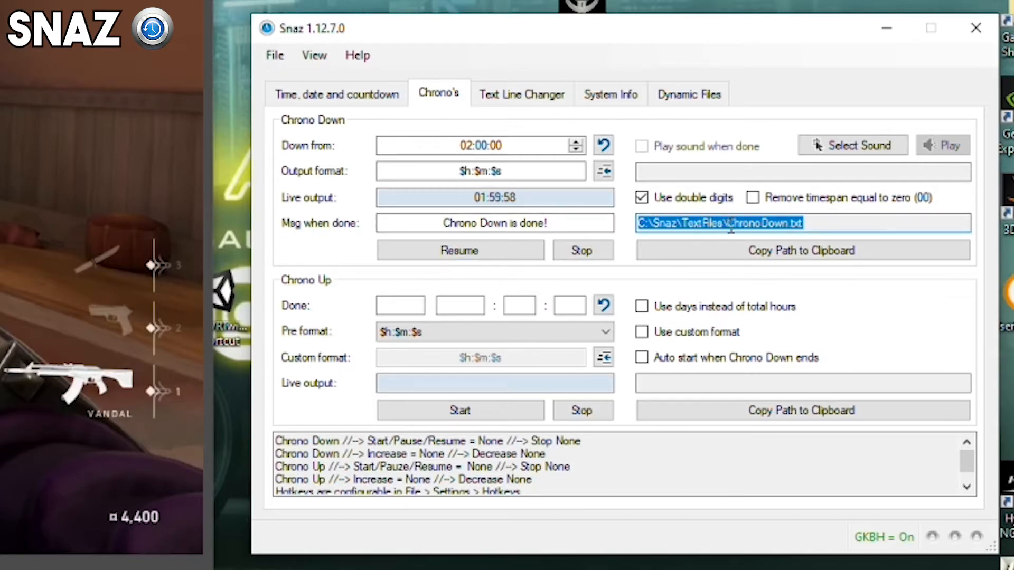
right_click(770, 230)
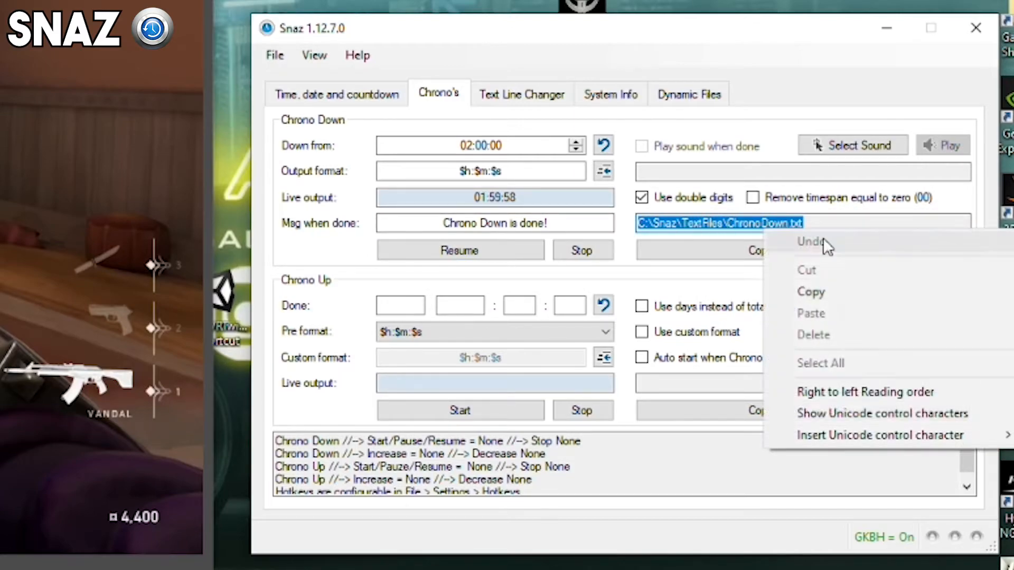
left_click(812, 292)
Add a new Text (GDI+) source named "Count Down" to the OBS scene.
left_click(137, 527)
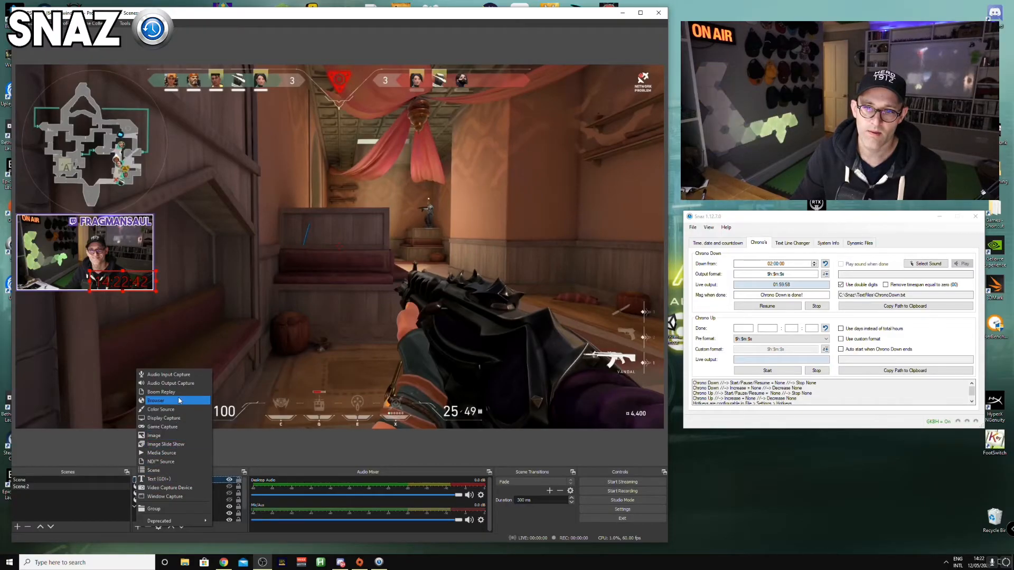
left_click(180, 478)
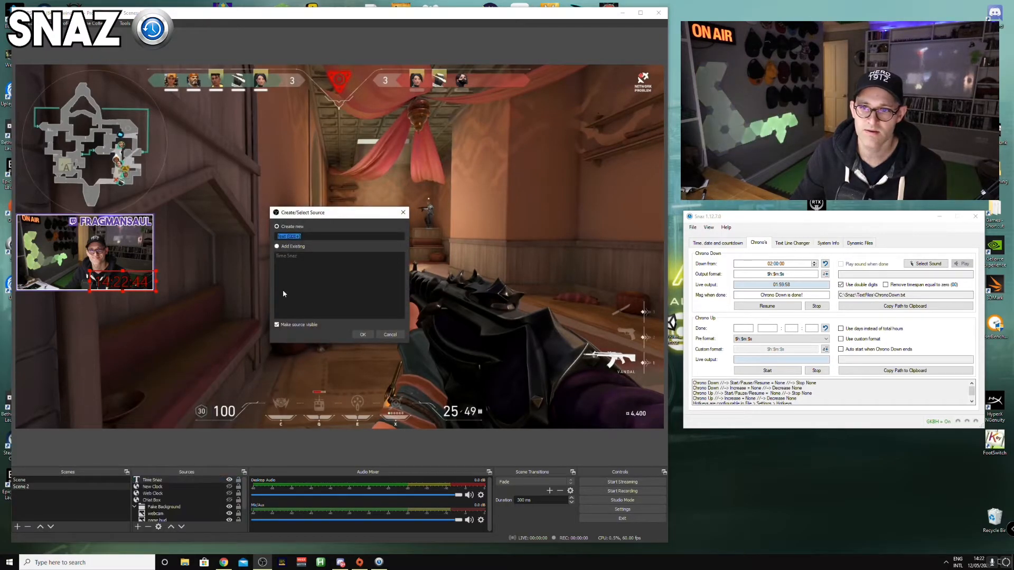
type("Count odw")
key("BackSpace")
key("BackSpace")
key("BackSpace")
type("Down")
key("Return")
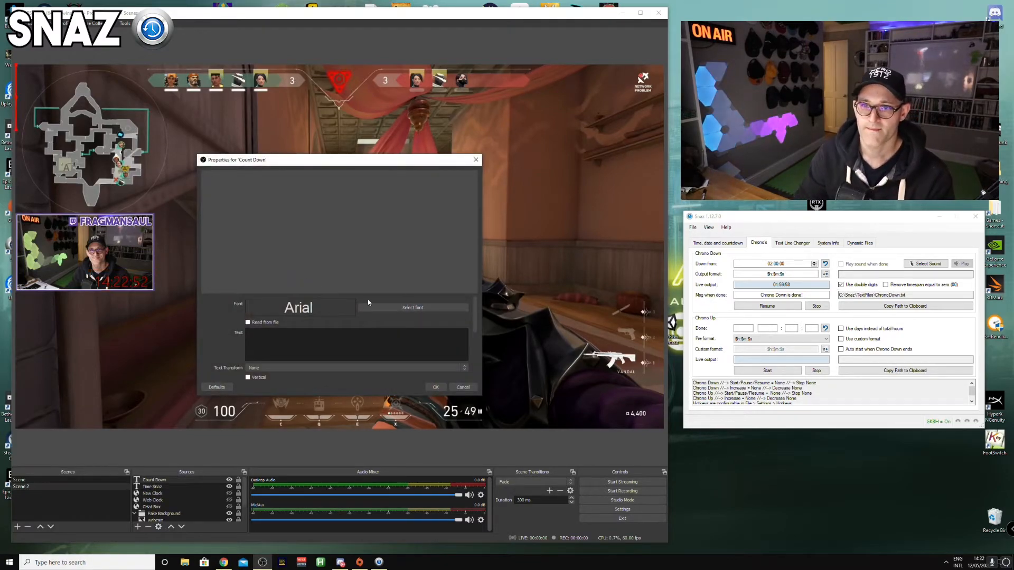
Make the Count Down text source read from the file C:\Snaz\TextFiles\ChronoDown.txt.
left_click(255, 323)
left_click(453, 293)
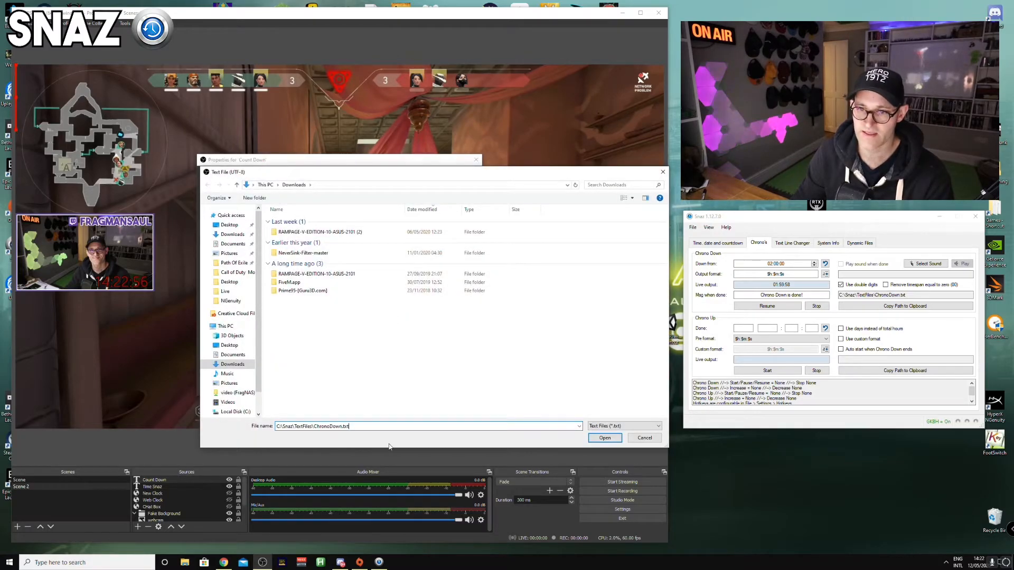
left_click(602, 439)
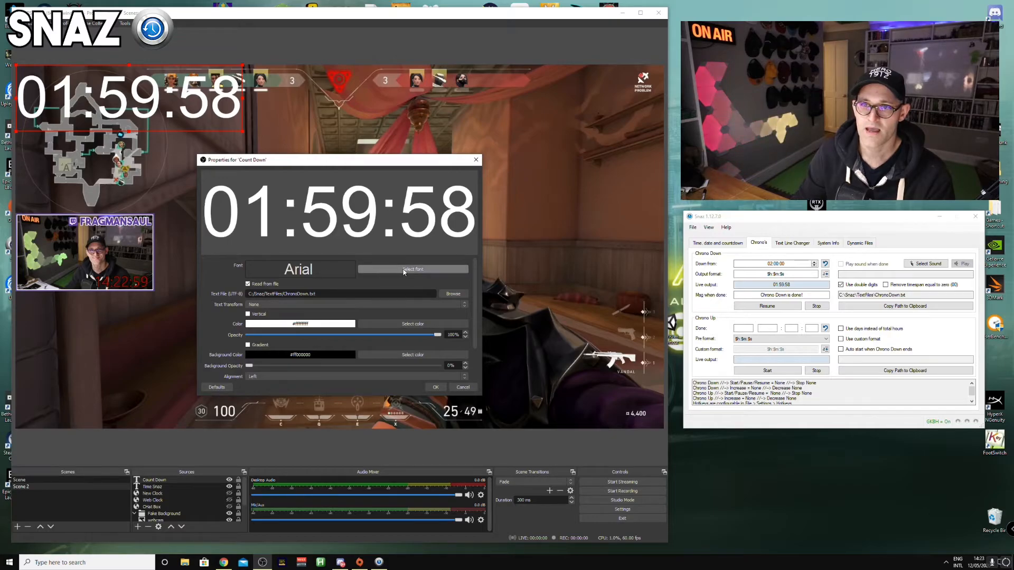
Shrink the countdown text and place it in the upper-right area of the scene, and resume Chrono Down in Snaz.
left_click_drag(182, 111, 583, 159)
left_click_drag(643, 181, 591, 166)
left_click(767, 306)
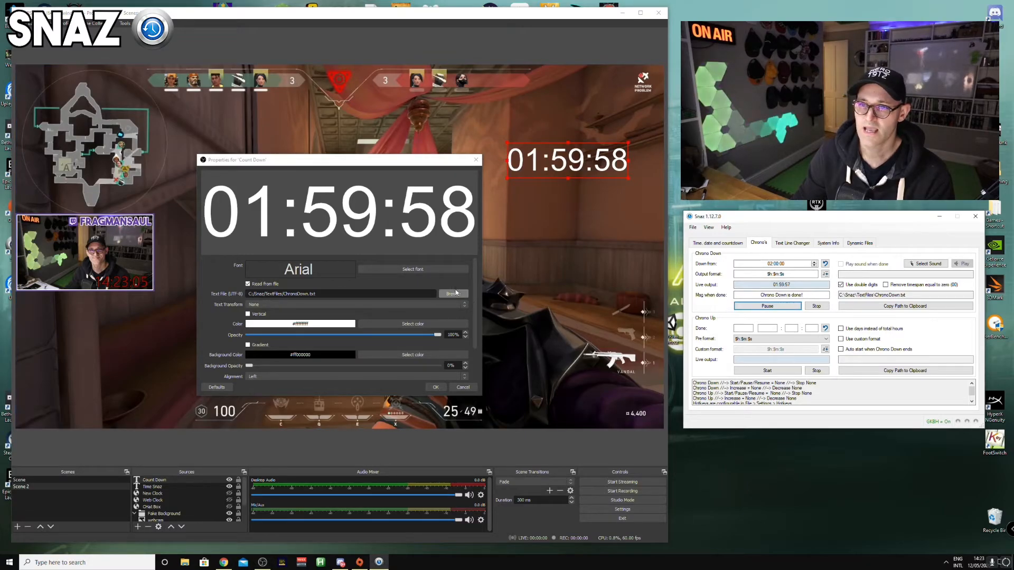
Change the Count Down text font to Segoe UI Light in Regular style.
left_click(454, 270)
left_click_drag(337, 235, 338, 251)
left_click(271, 264)
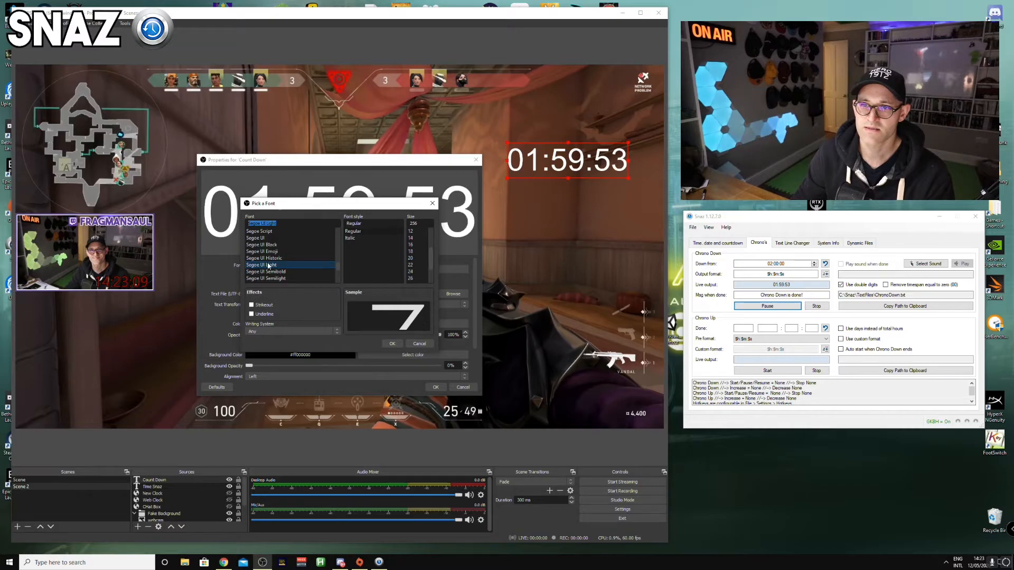
left_click(392, 344)
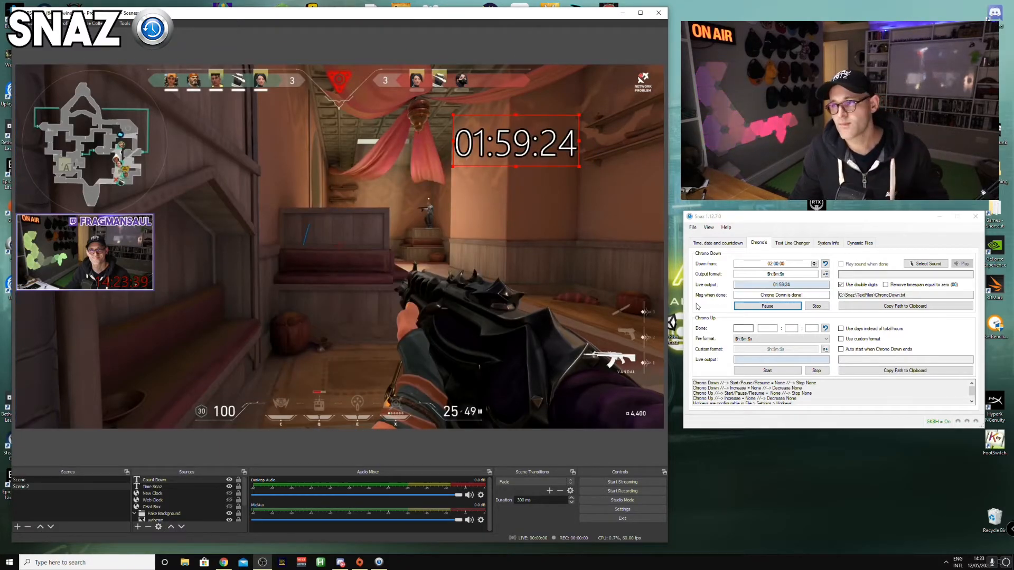
Move the countdown text down to the right-hand middle of the scene, and close Snaz.
left_click_drag(553, 151, 578, 280)
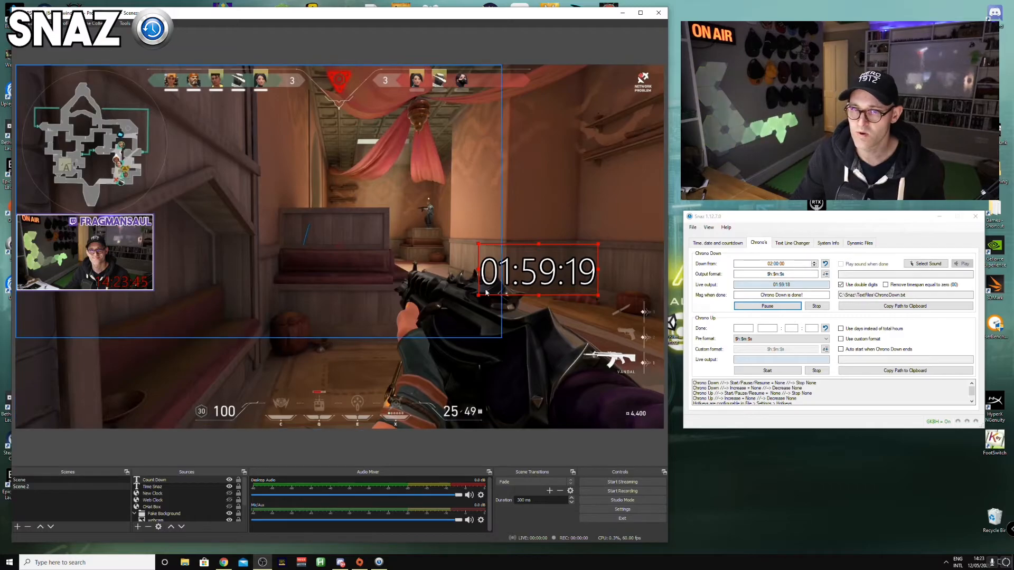
left_click(975, 217)
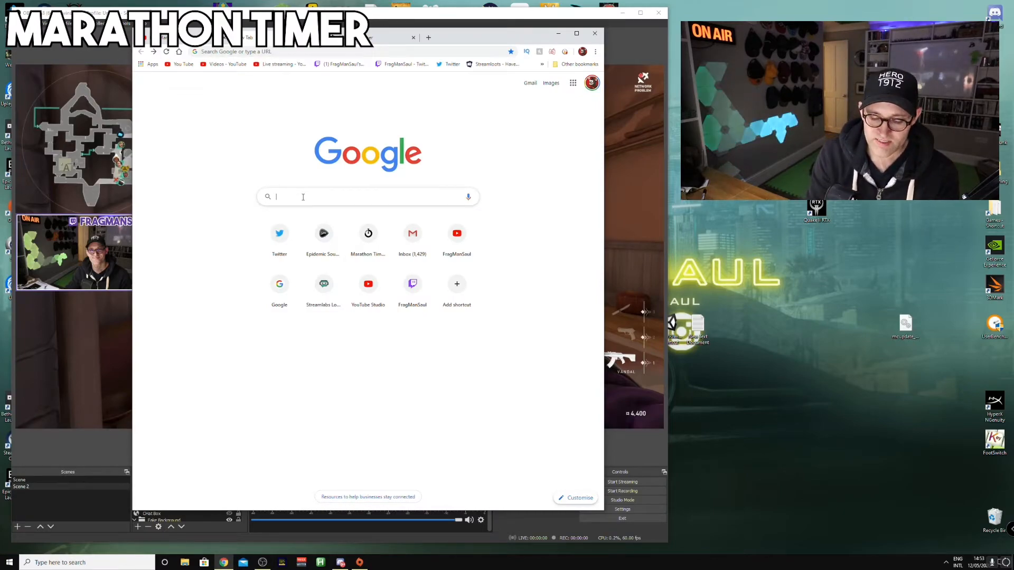
Search Google for "marathon timer" in Chrome and open the Marathon Timer web app.
type("Maratg")
key("BackSpace")
type("h")
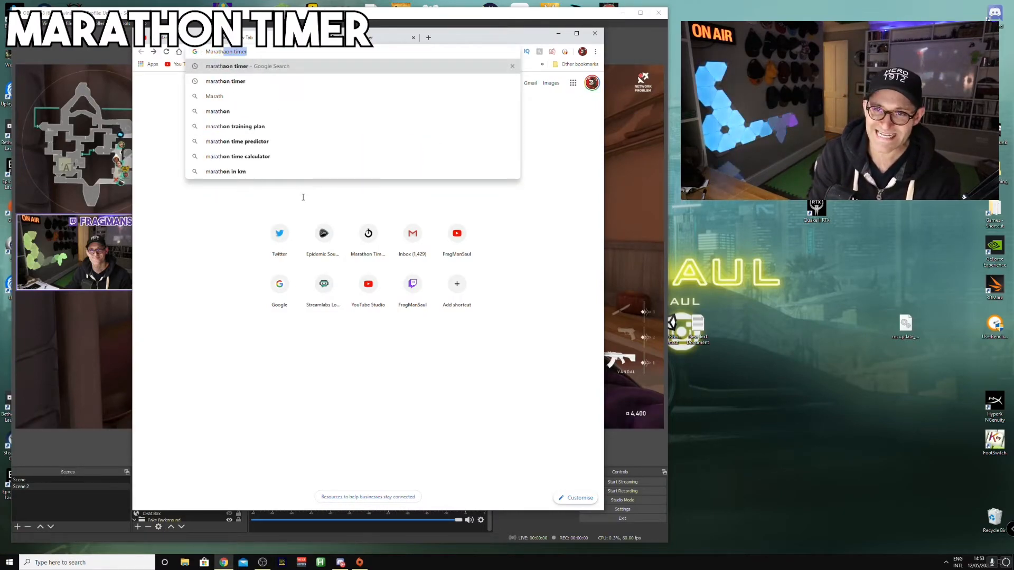
left_click(253, 82)
left_click(227, 159)
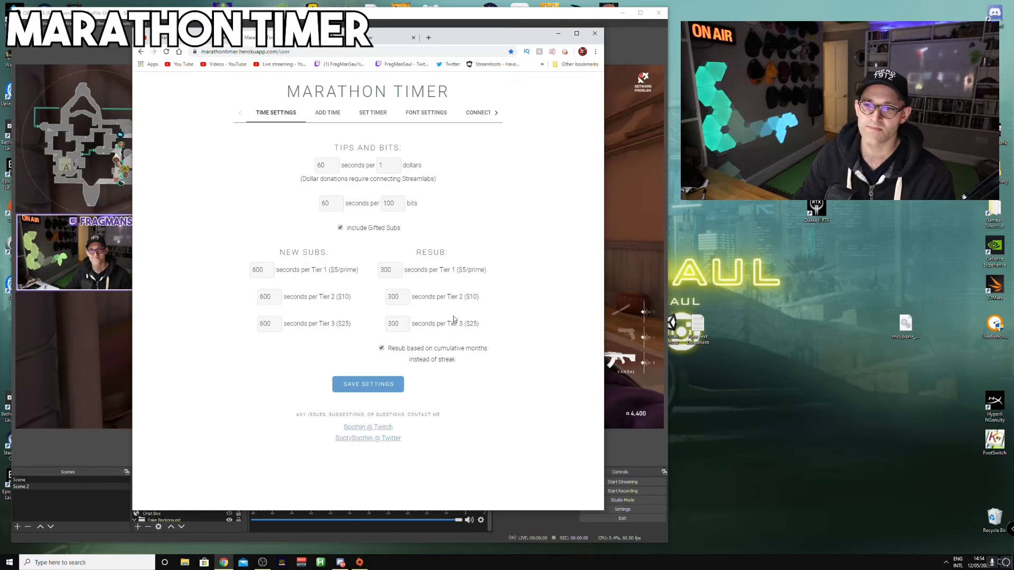
Open Marathon Timer's manual add-time settings and adjust the number of hours.
left_click(329, 115)
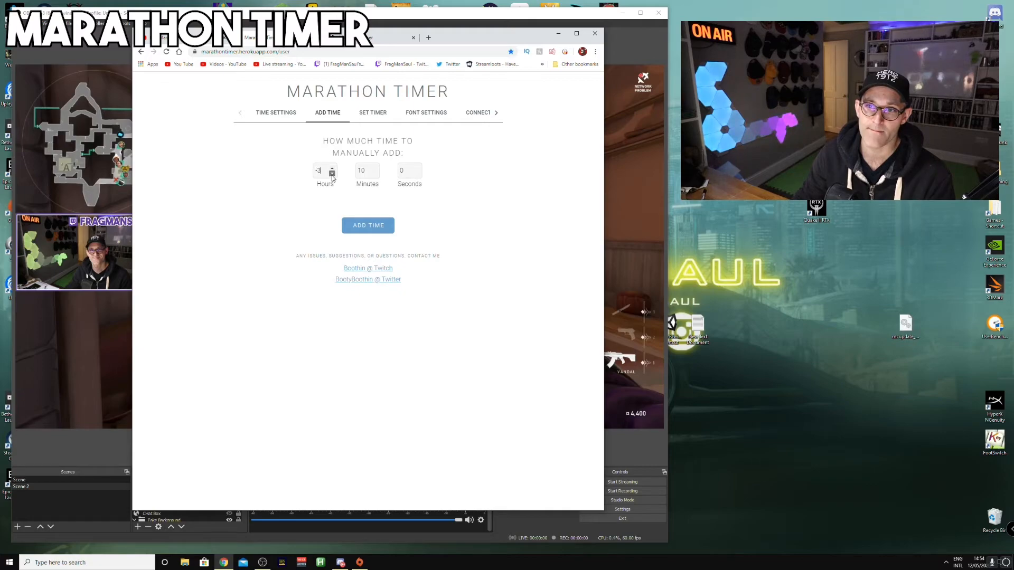
left_click(332, 168)
Set the marathon timer's starting time to 2 hours and apply it.
left_click(382, 113)
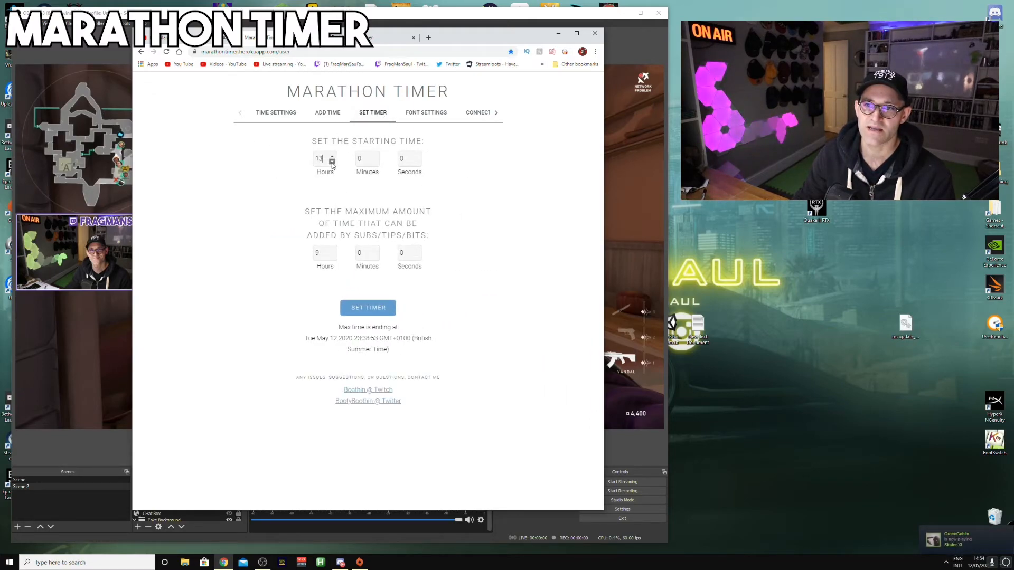
left_click(331, 162)
left_click(332, 162)
left_click(331, 162)
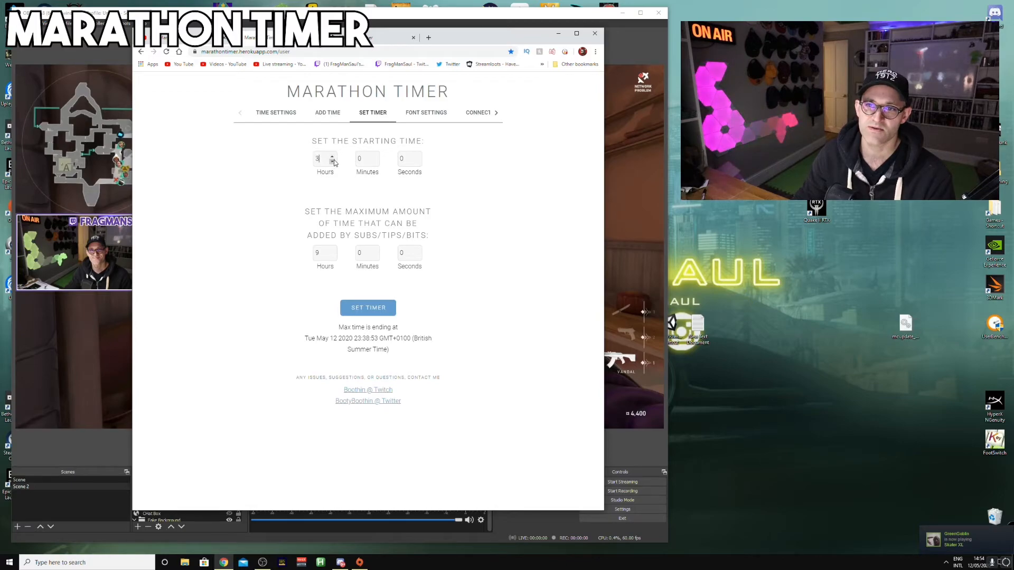
left_click(363, 309)
left_click(378, 310)
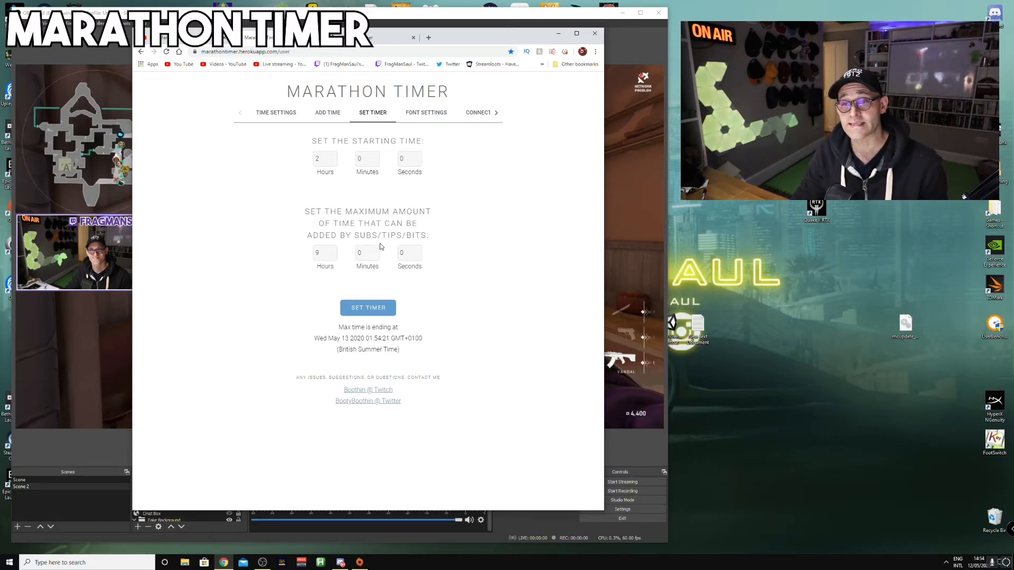
Go through the font and Streamlabs settings to the timer widget, then reveal and copy its browser source link.
left_click(423, 114)
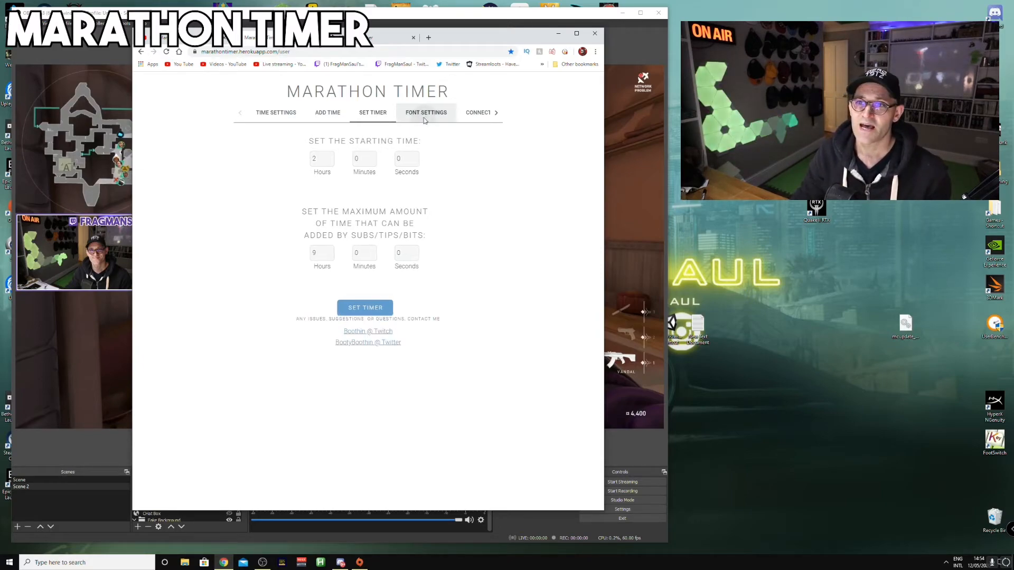
left_click(482, 112)
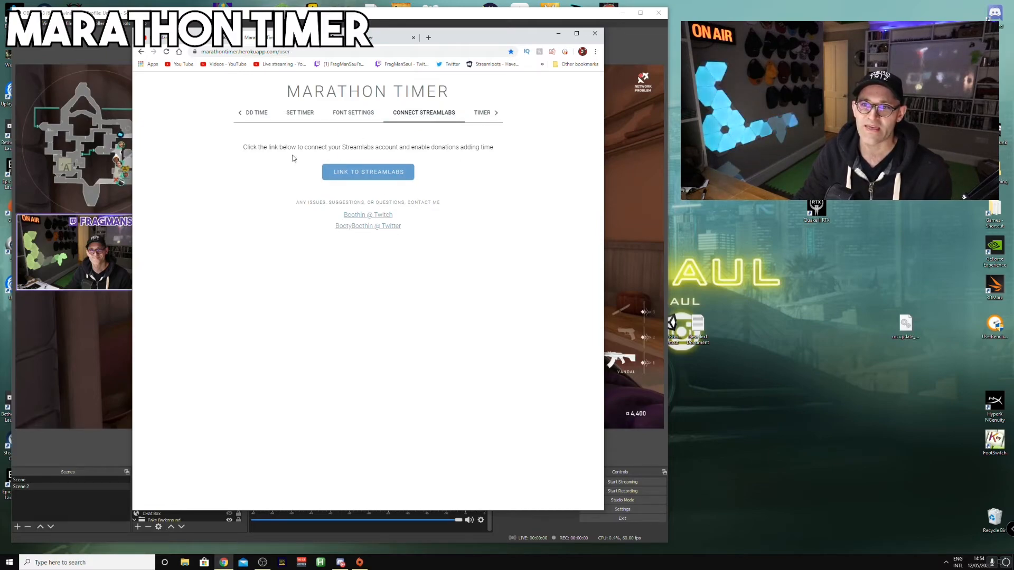
left_click(482, 112)
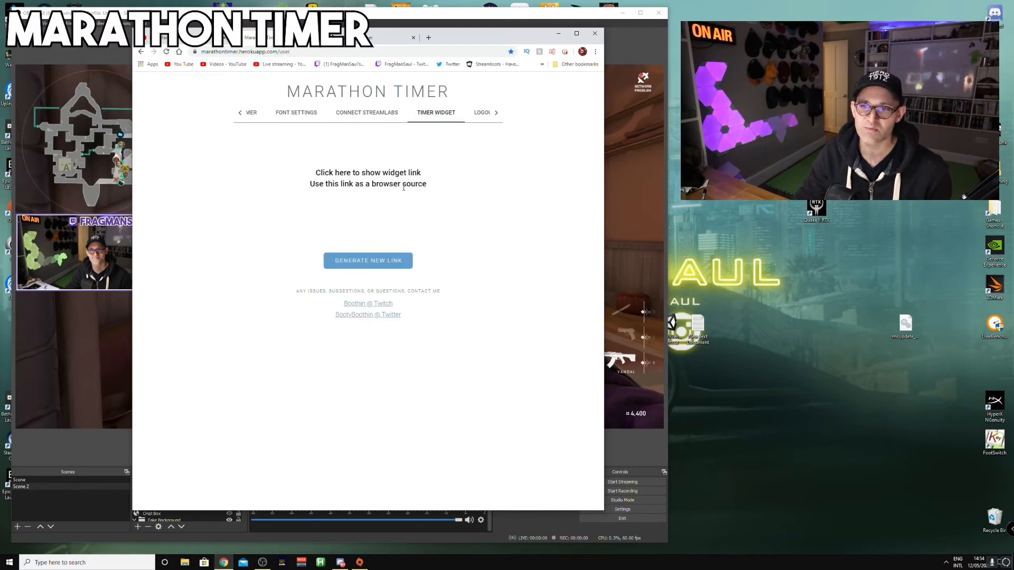
left_click(357, 170)
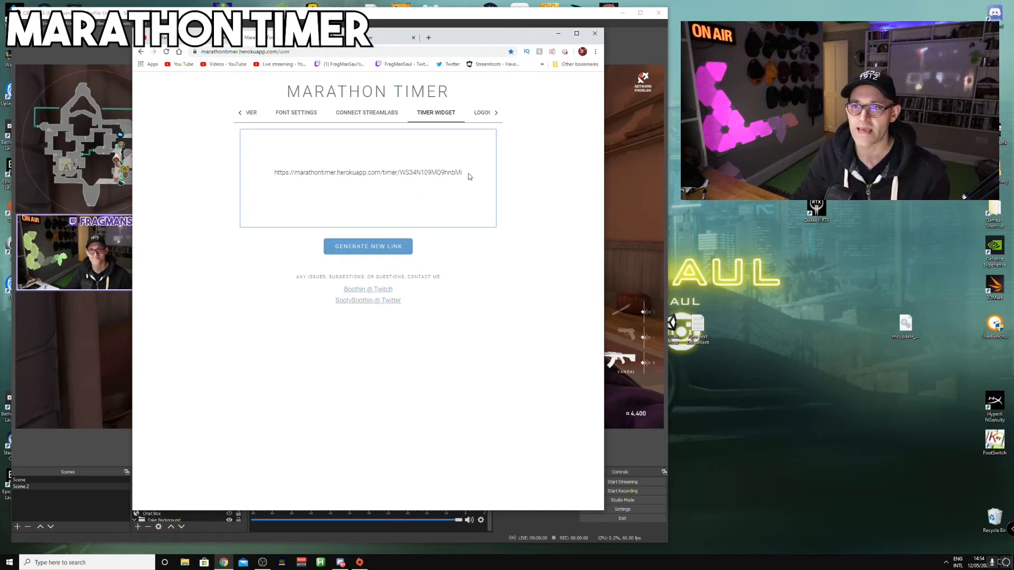
triple_click(275, 179)
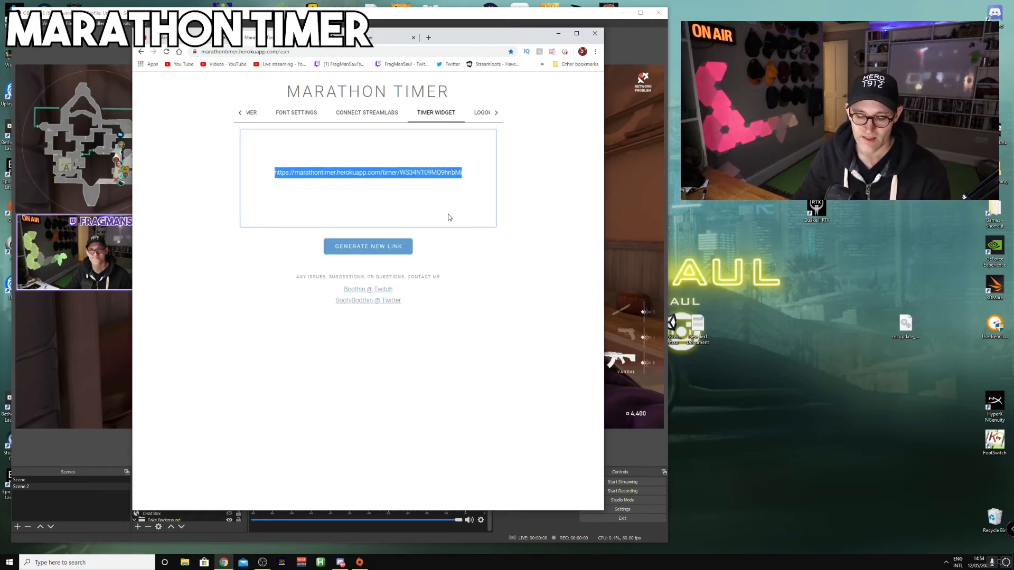
Add a new Browser source to the OBS scene and paste the private timer widget link as its URL.
left_click(105, 448)
left_click(137, 527)
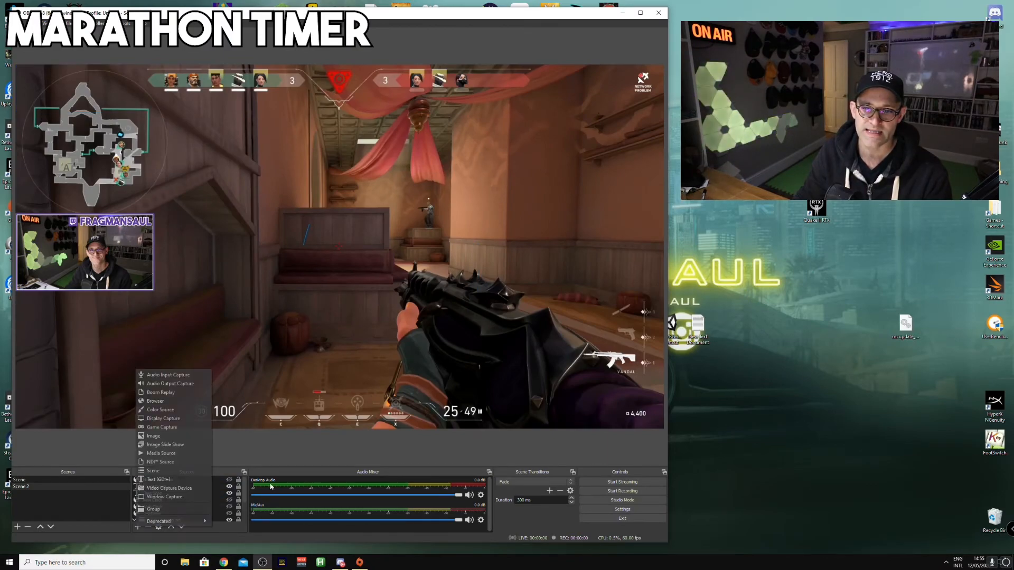
left_click(187, 402)
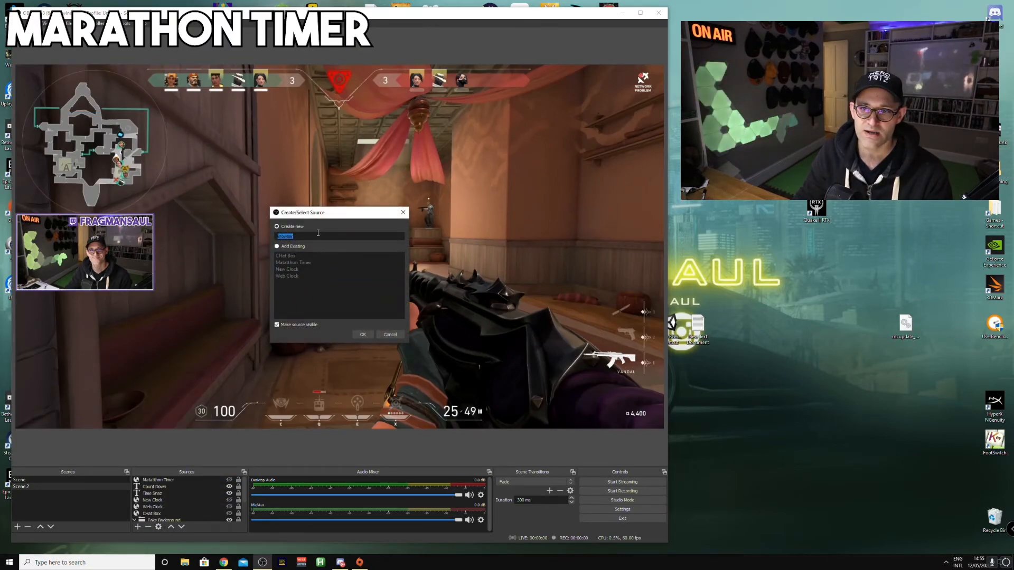
left_click(363, 334)
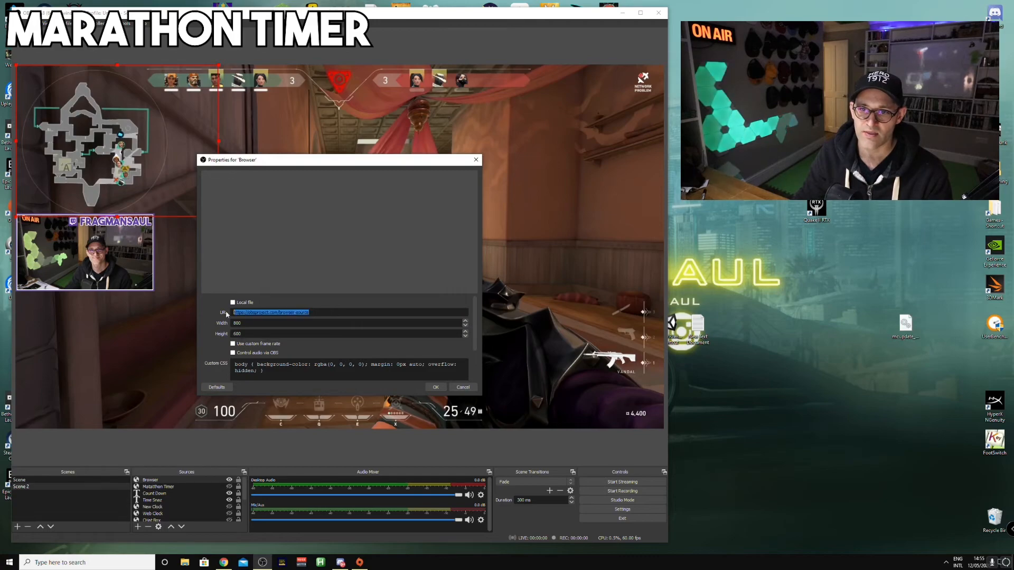
key("ctrl+v")
left_click(435, 387)
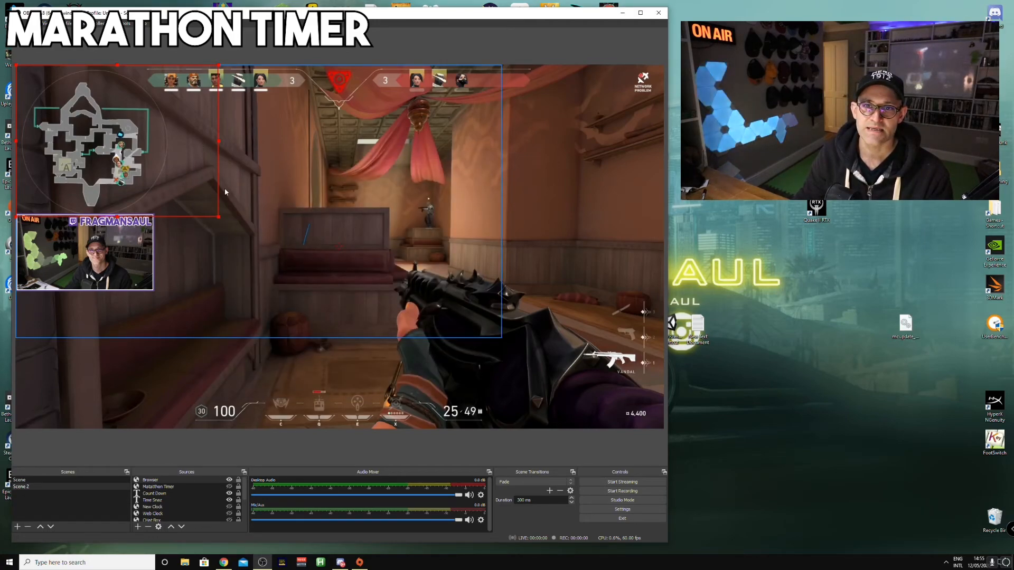
Crop the empty area below the marathon timer, and enlarge the timer in the middle of the scene.
left_click_drag(183, 142, 408, 212)
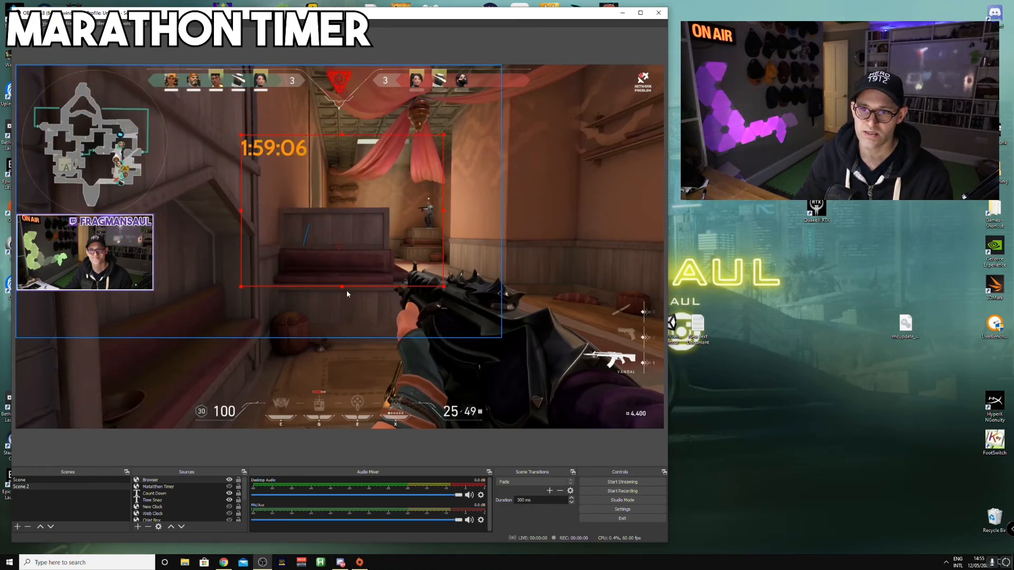
left_click_drag(343, 286, 340, 166)
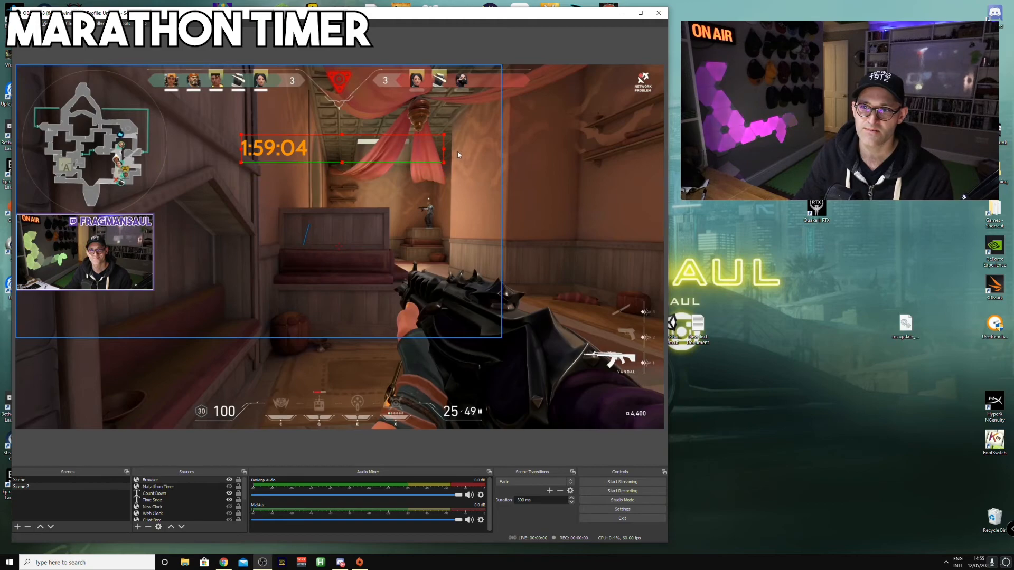
left_click_drag(443, 148, 460, 216)
left_click_drag(401, 185, 389, 274)
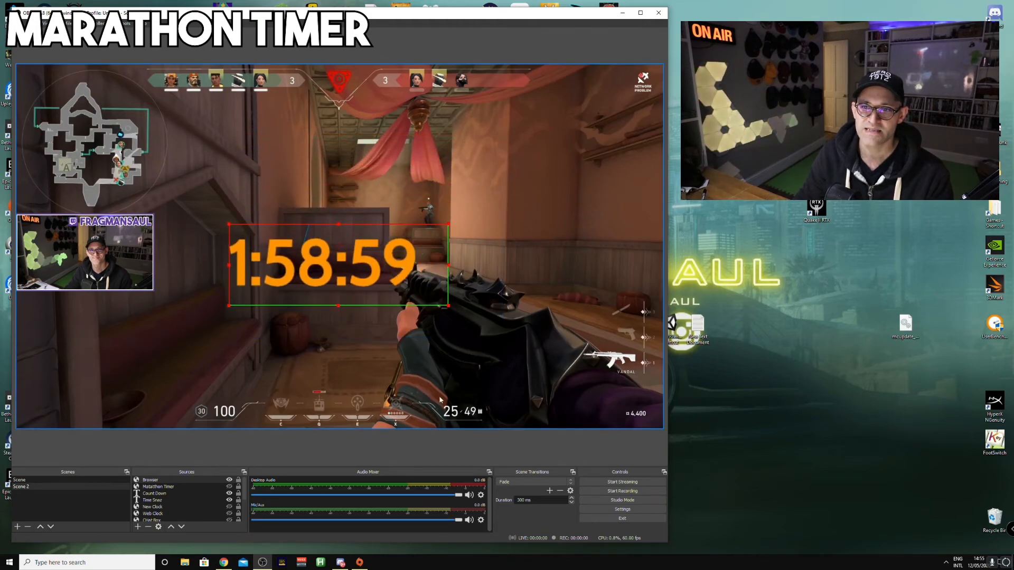
Bring Chrome back beside the OBS preview, set the Marathon Timer font to Hind, and save the settings.
left_click(224, 563)
left_click_drag(532, 55, 902, 208)
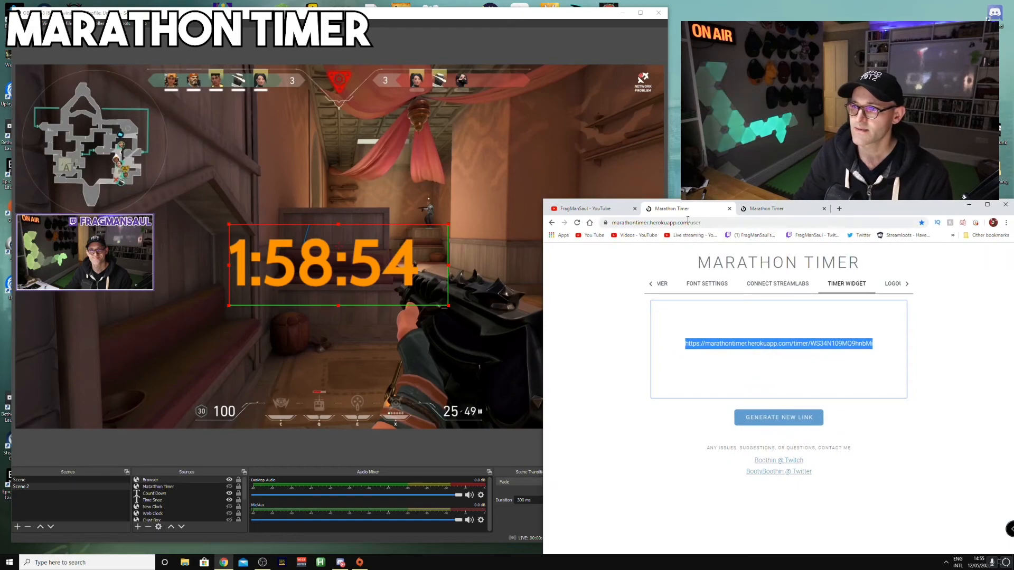
left_click(706, 284)
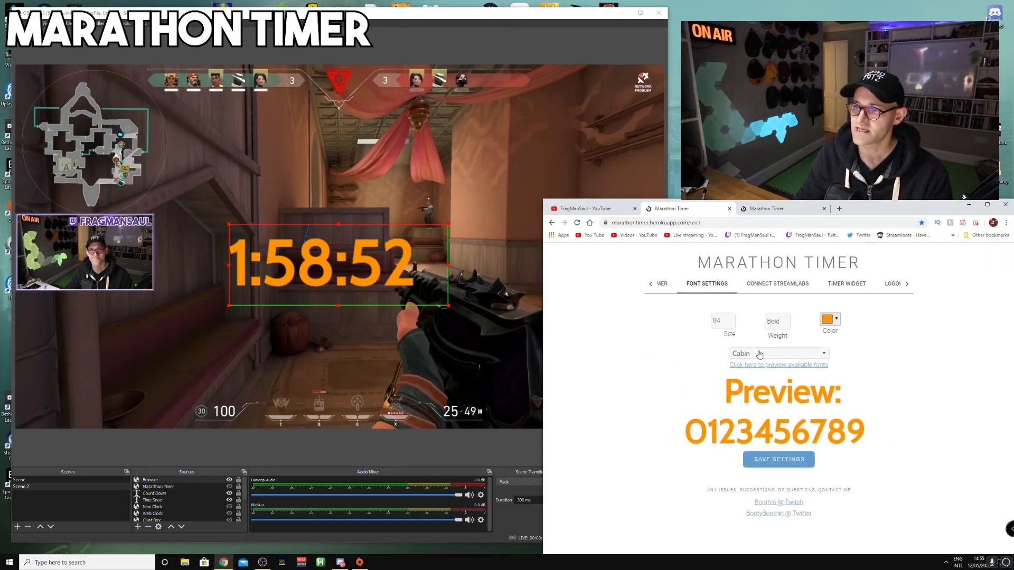
left_click(759, 354)
left_click(776, 391)
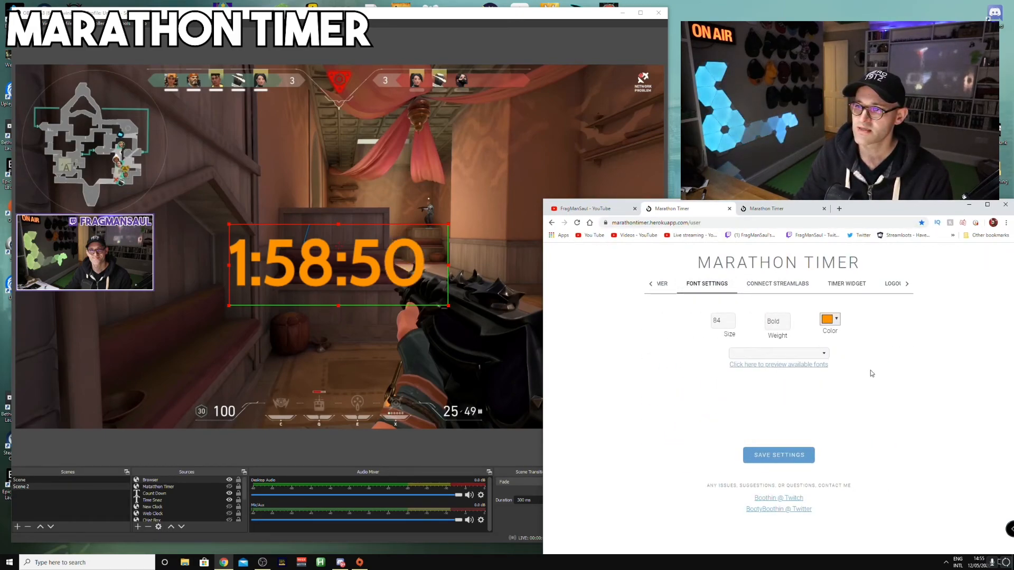
left_click(796, 455)
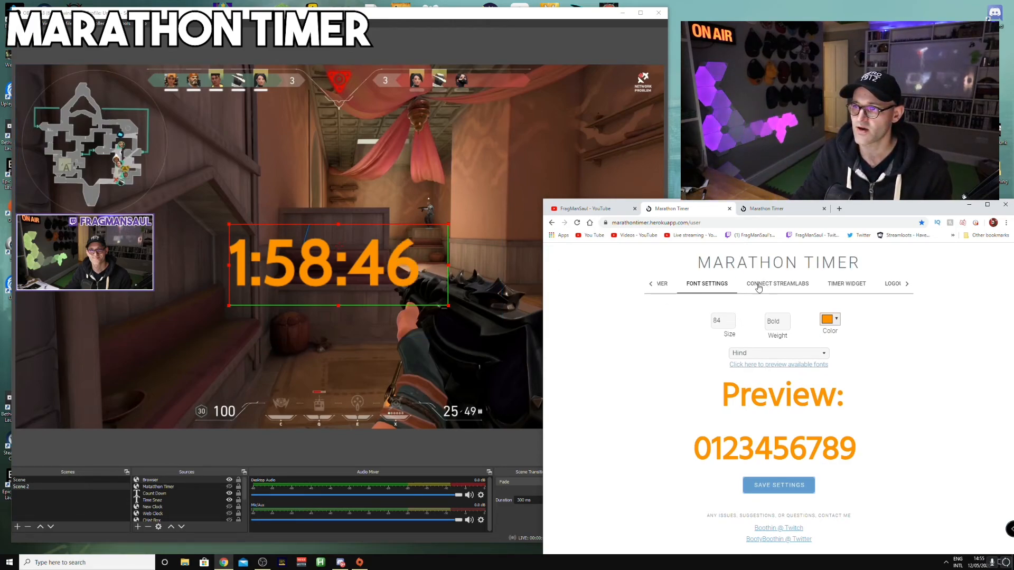
Manually add 2 hours and 10 minutes to the marathon timer.
left_click(651, 284)
left_click(738, 284)
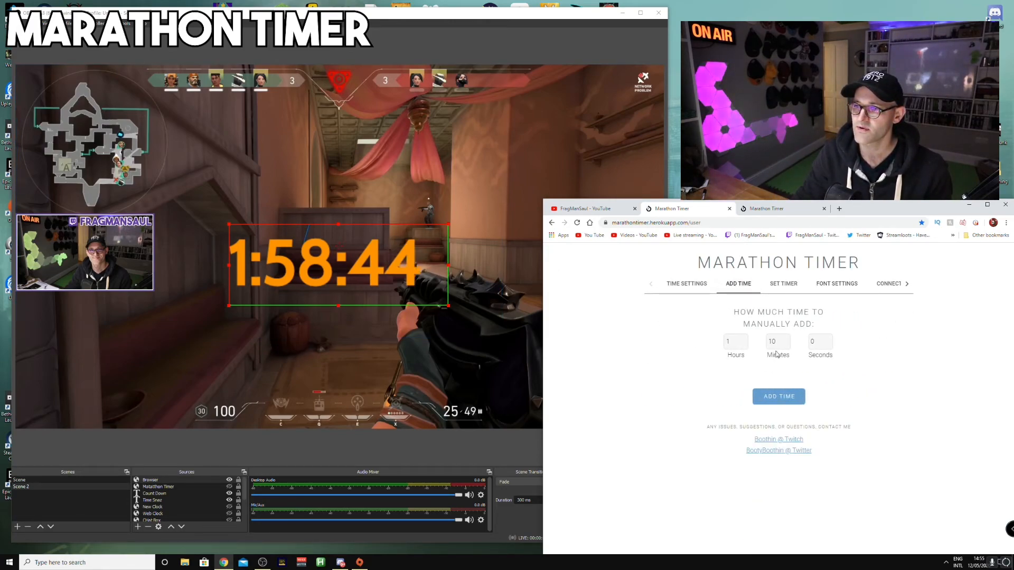
left_click(739, 341)
left_click(779, 397)
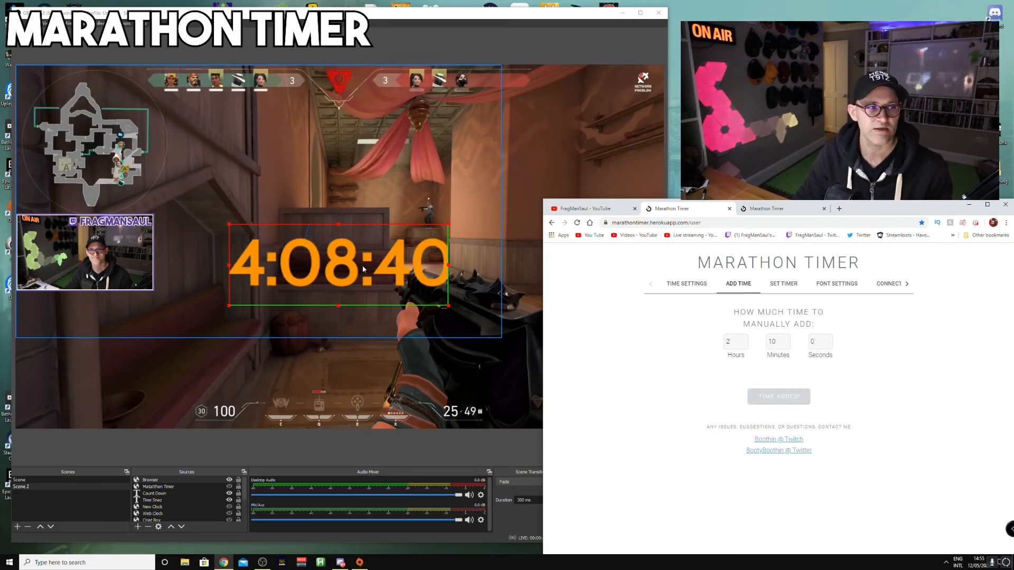
Lower the hours for the next manual time change to 1.
left_click(742, 345)
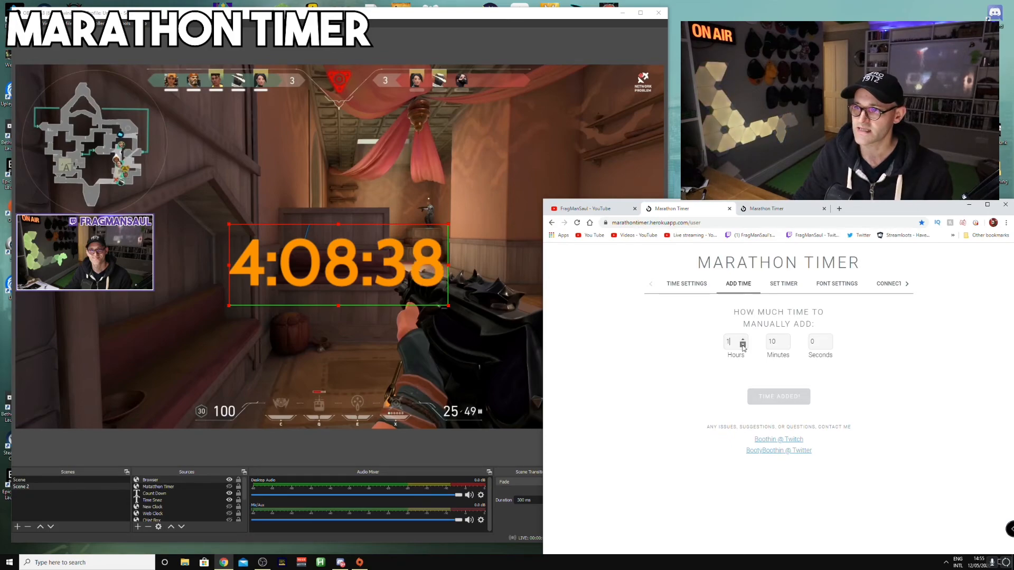